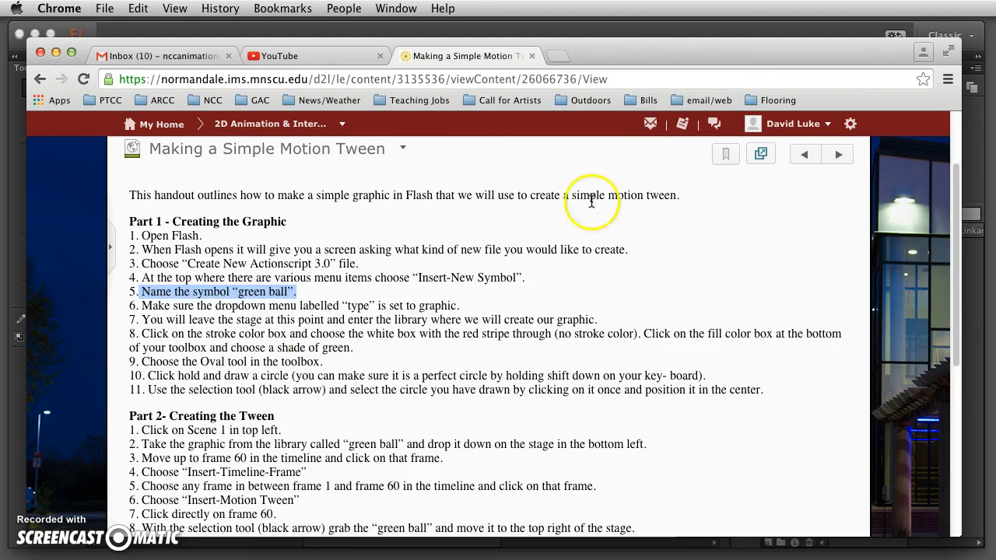
# Minimize the Chrome window to reveal the blank Untitled-1 Flash document.
pyautogui.press('super+m')
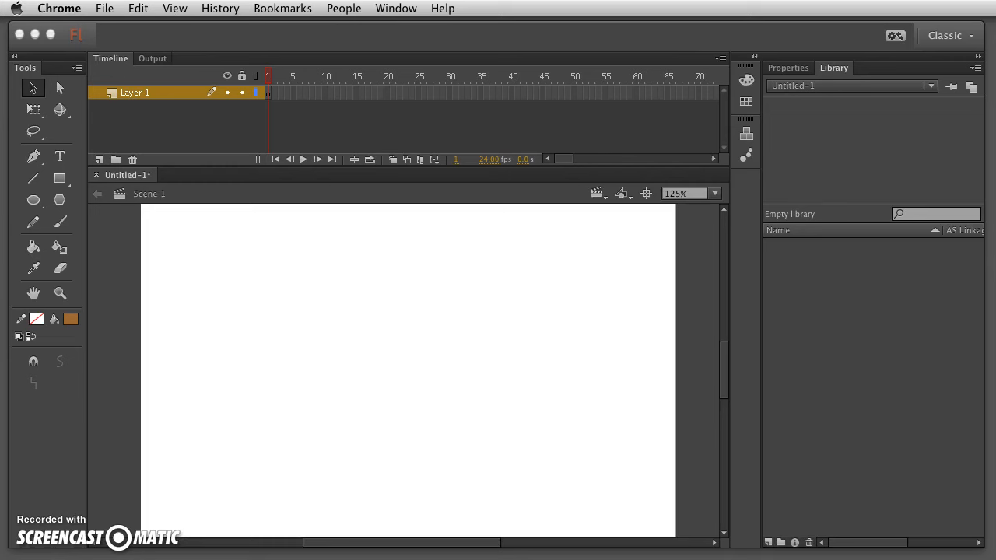
# Bring the Flash window with the empty Untitled-1 document forward and open its application menu.
pyautogui.click(327, 42)
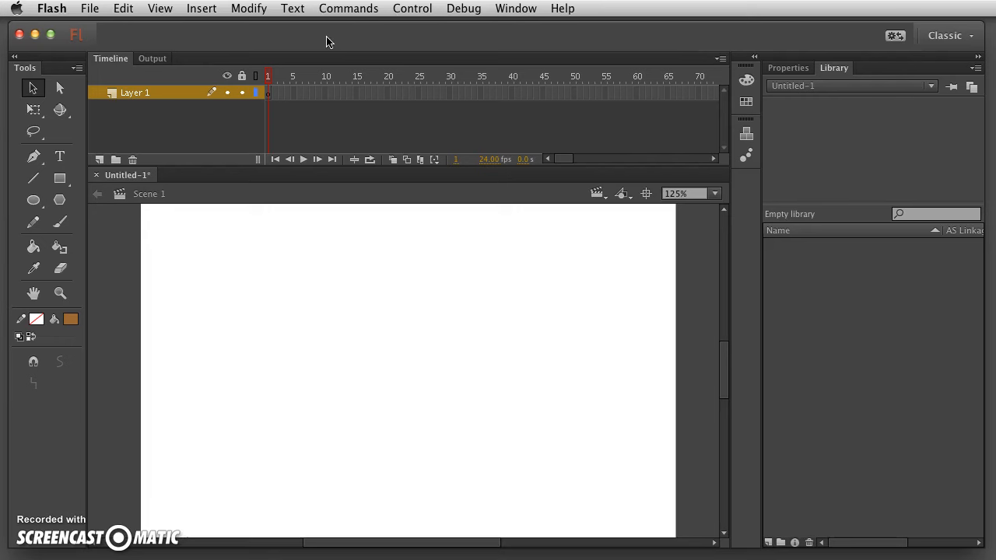
pyautogui.click(51, 8)
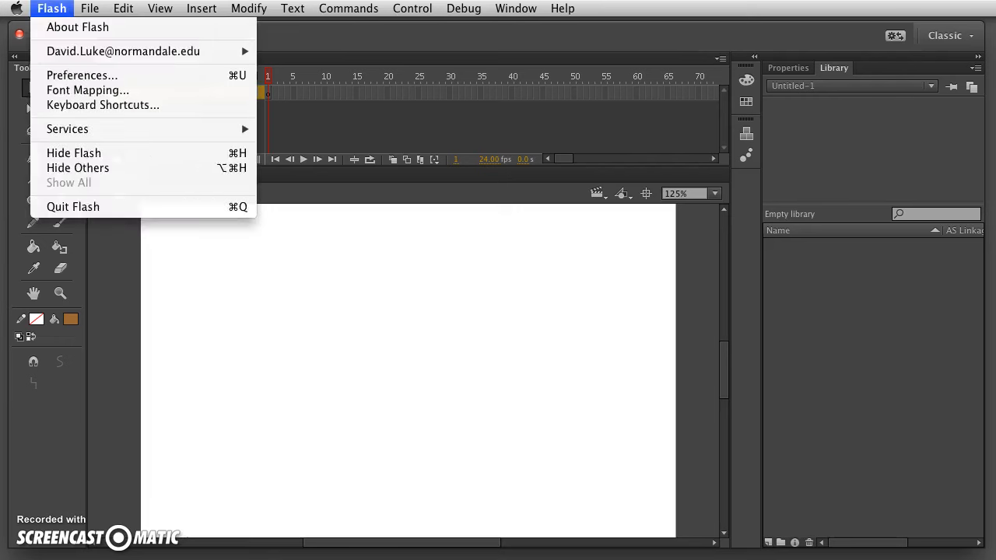
pyautogui.moveTo(89, 8)
pyautogui.click(97, 35)
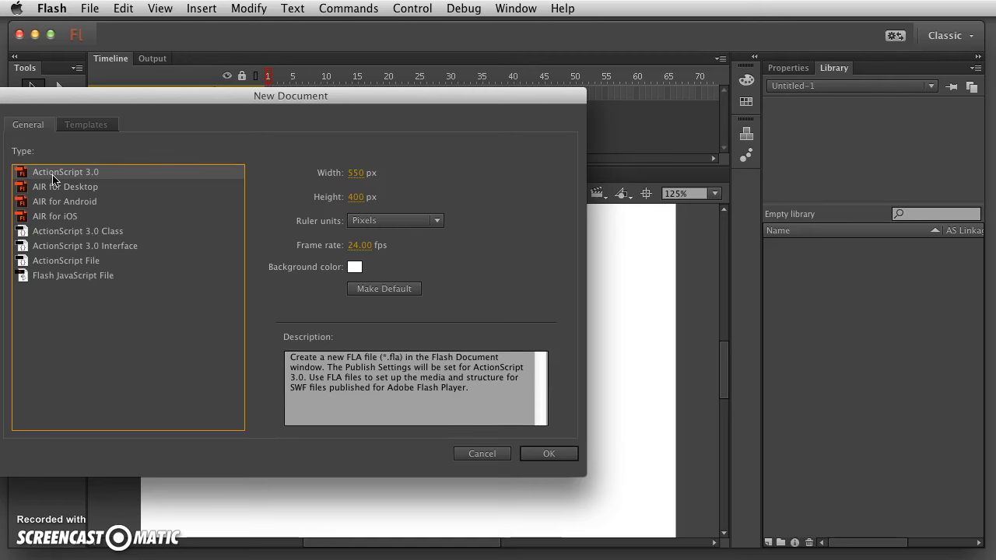
pyautogui.click(483, 453)
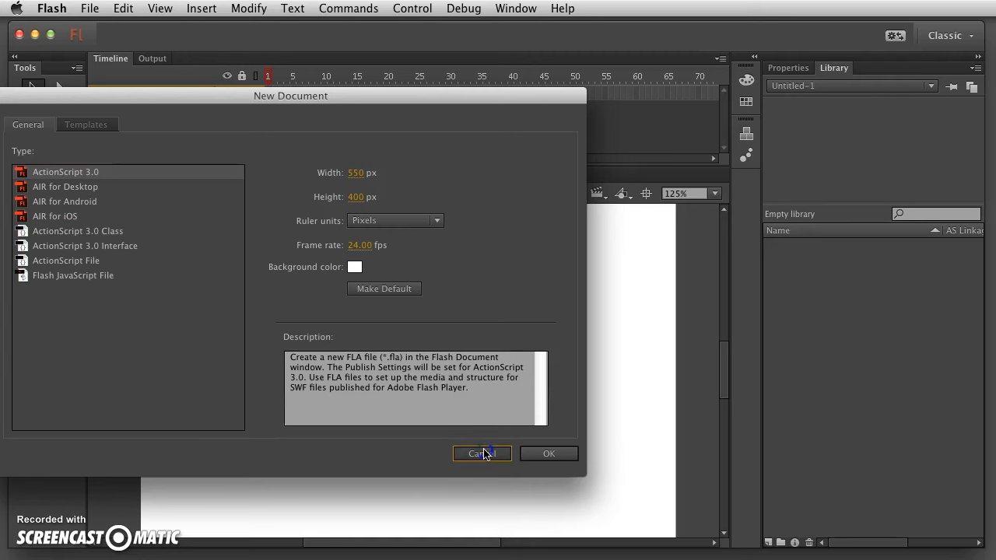
pyautogui.moveTo(318, 99); pyautogui.dragTo(375, 99)
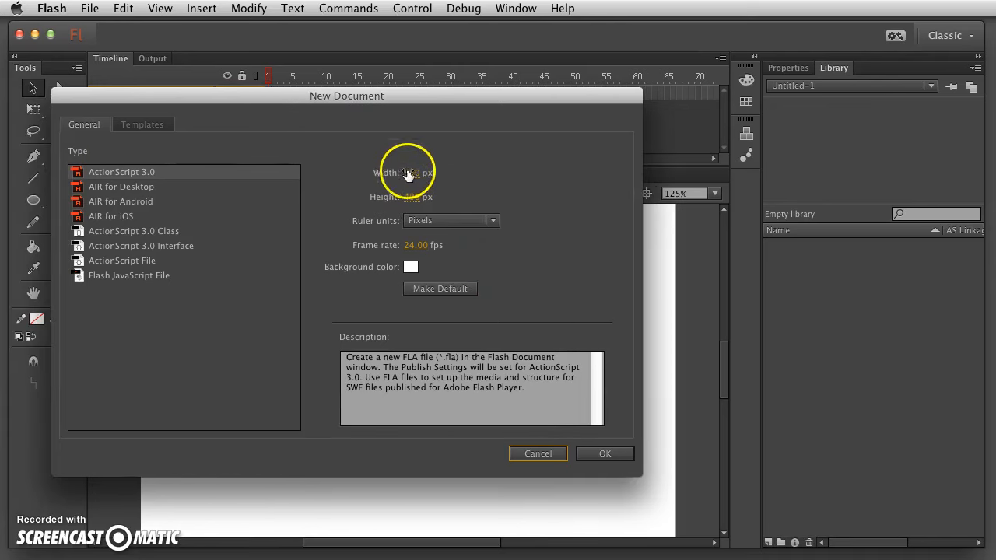
pyautogui.click(411, 267)
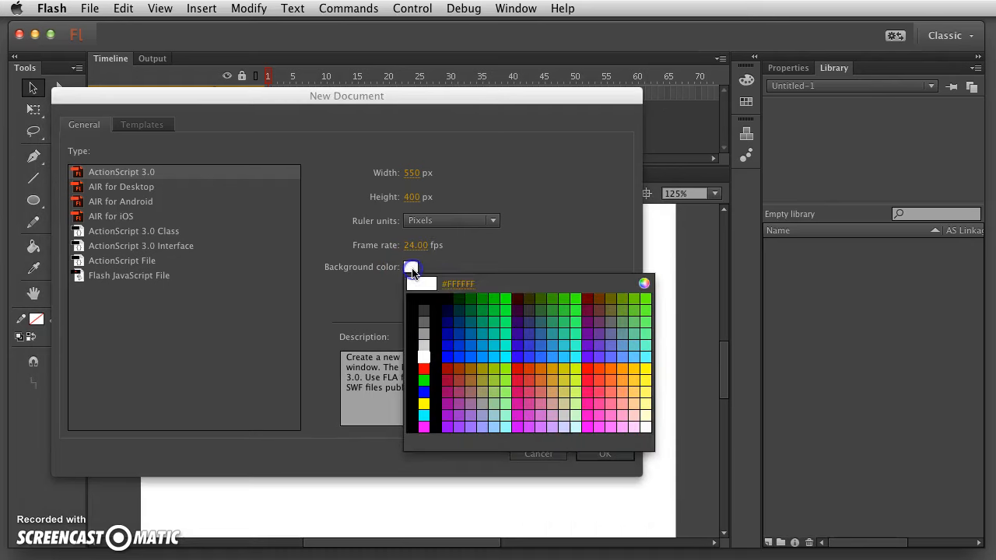
pyautogui.click(426, 355)
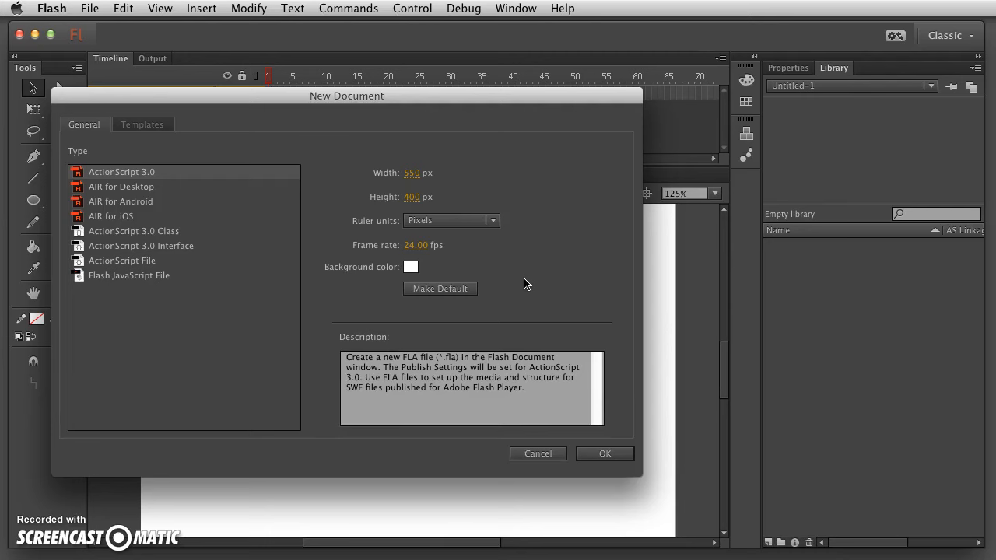
pyautogui.moveTo(410, 269); pyautogui.dragTo(422, 334)
pyautogui.click(410, 269)
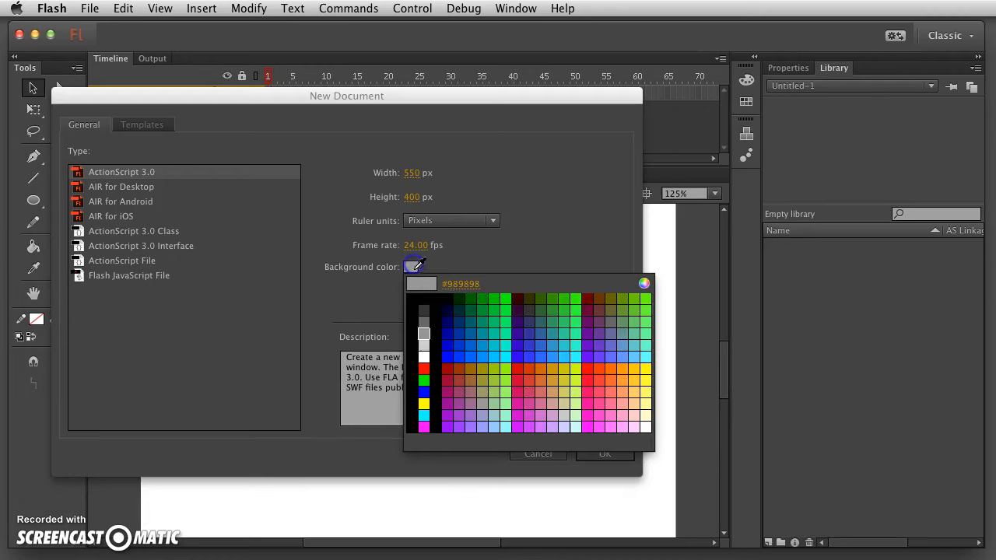
pyautogui.click(423, 357)
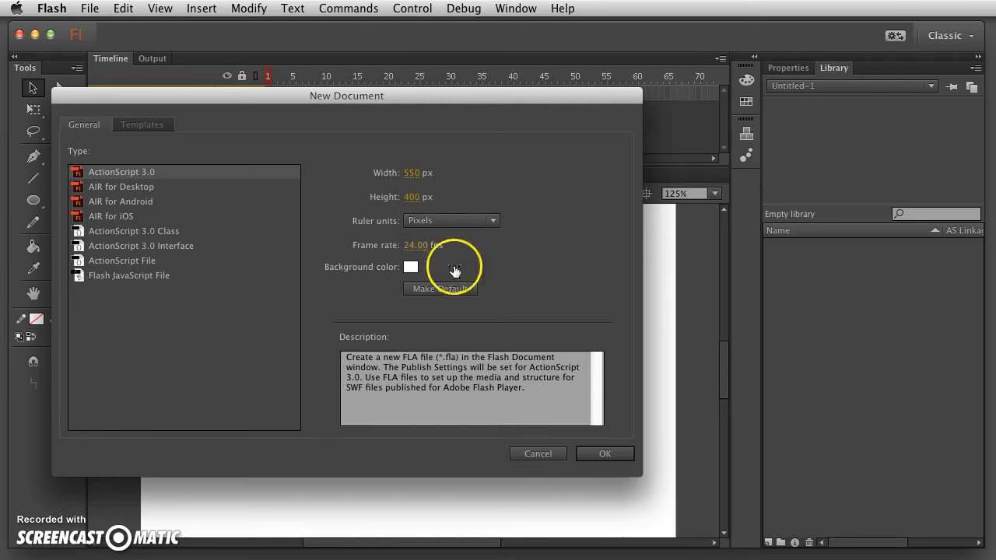
pyautogui.click(603, 455)
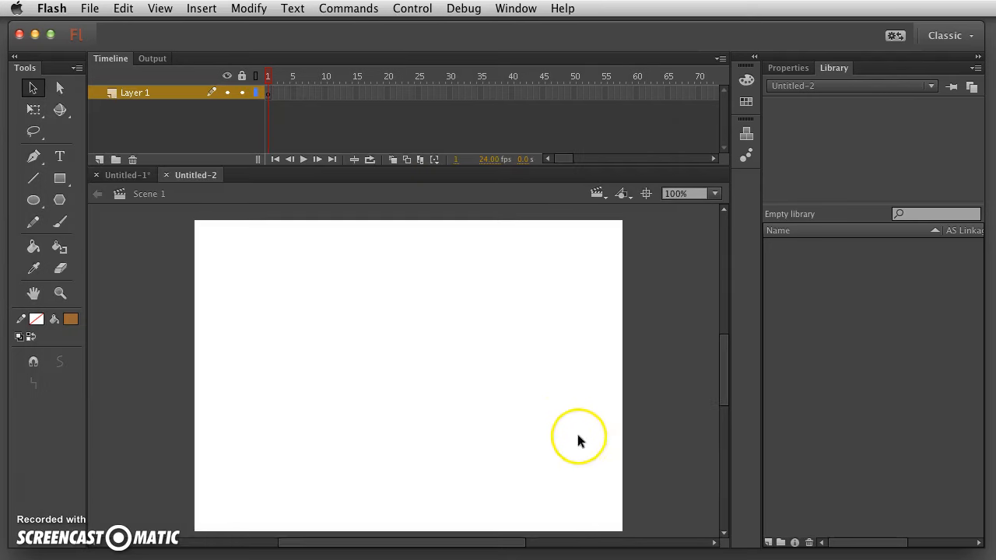
pyautogui.click(166, 175)
pyautogui.press('super+minus')
pyautogui.press('super+equal')
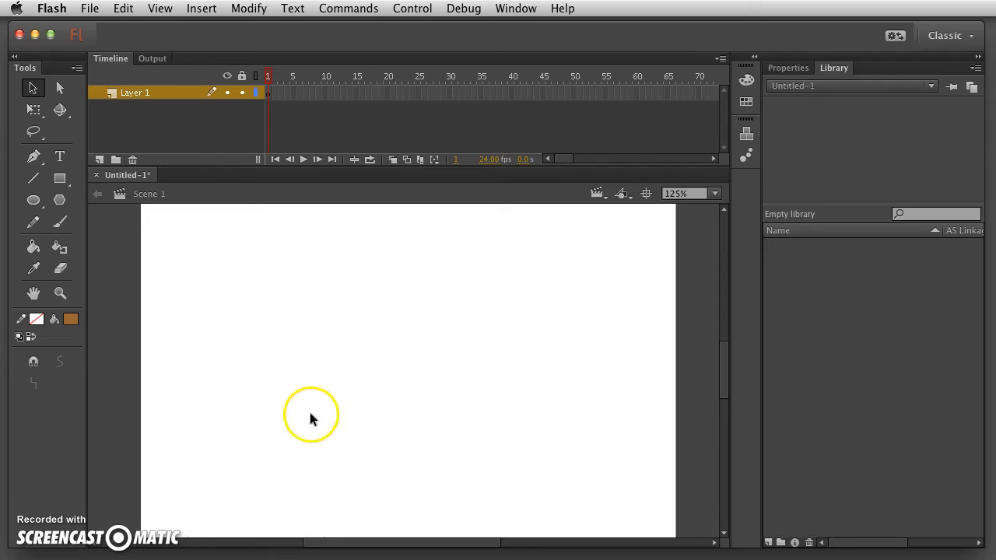
# Create a new symbol of type Graphic named 'Green ball' via Insert > New Symbol.
pyautogui.click(202, 8)
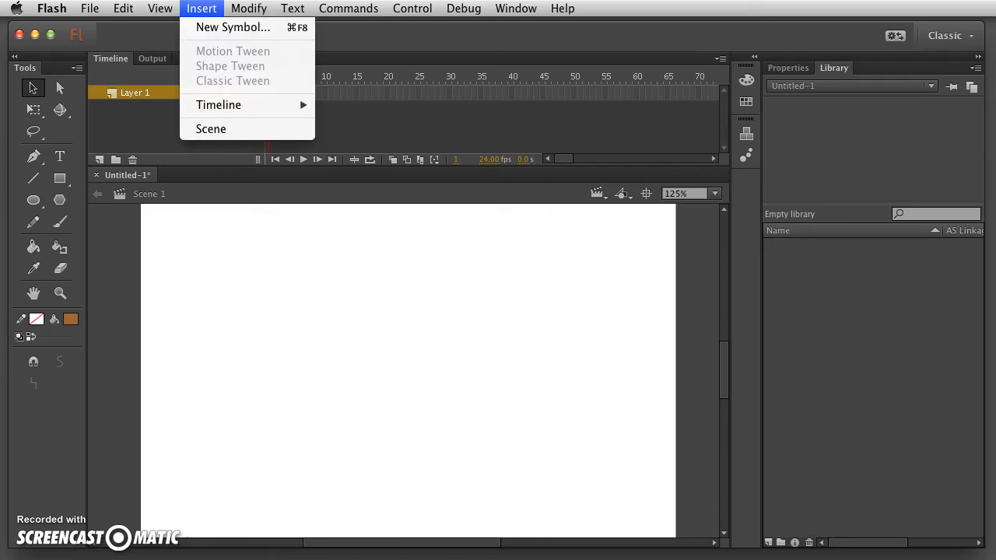
pyautogui.click(218, 29)
pyautogui.moveTo(323, 120); pyautogui.dragTo(339, 255)
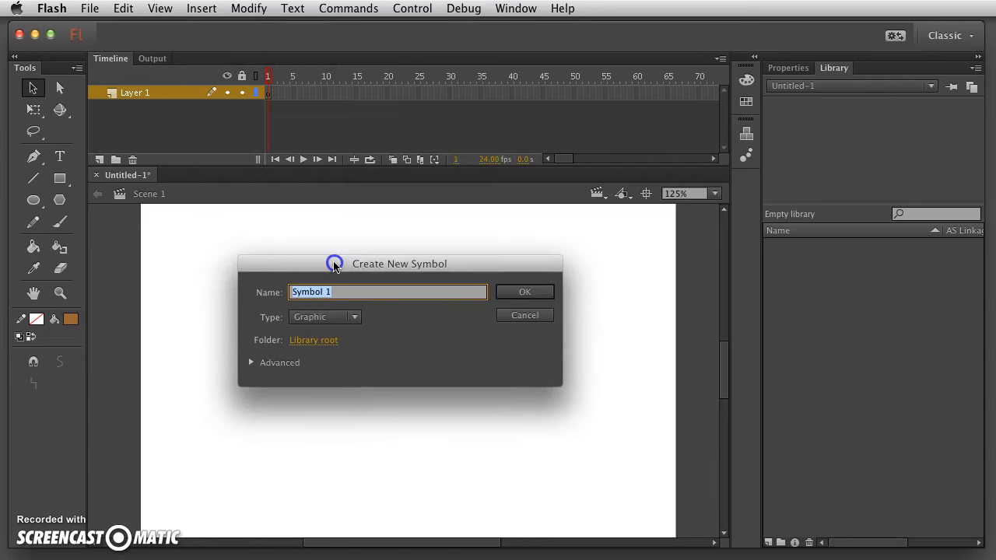
pyautogui.click(344, 314)
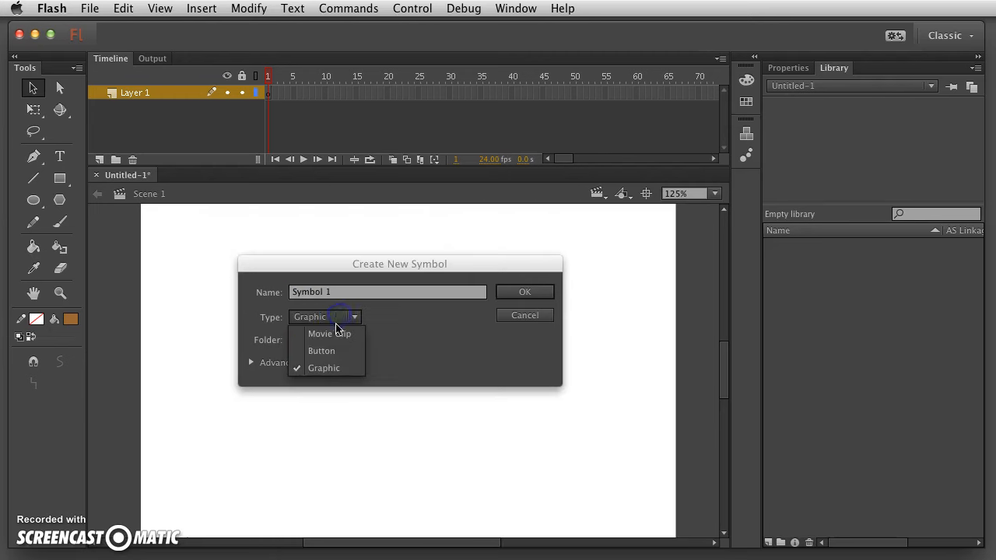
pyautogui.click(323, 369)
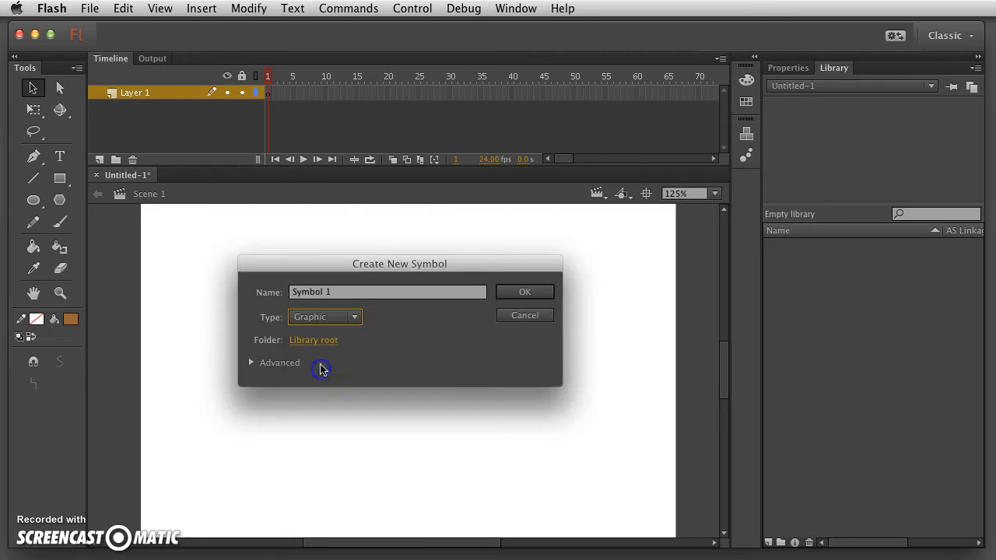
pyautogui.click(339, 318)
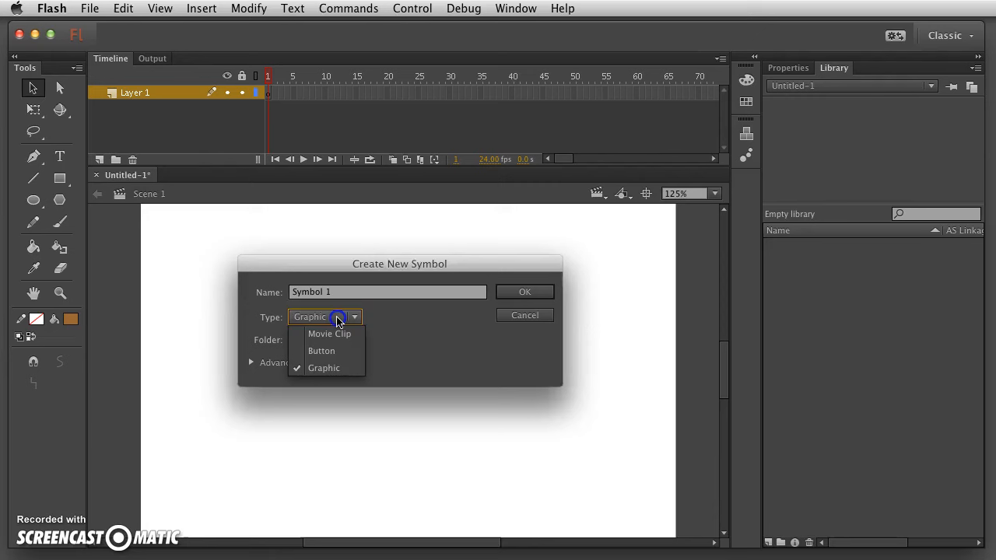
pyautogui.click(329, 369)
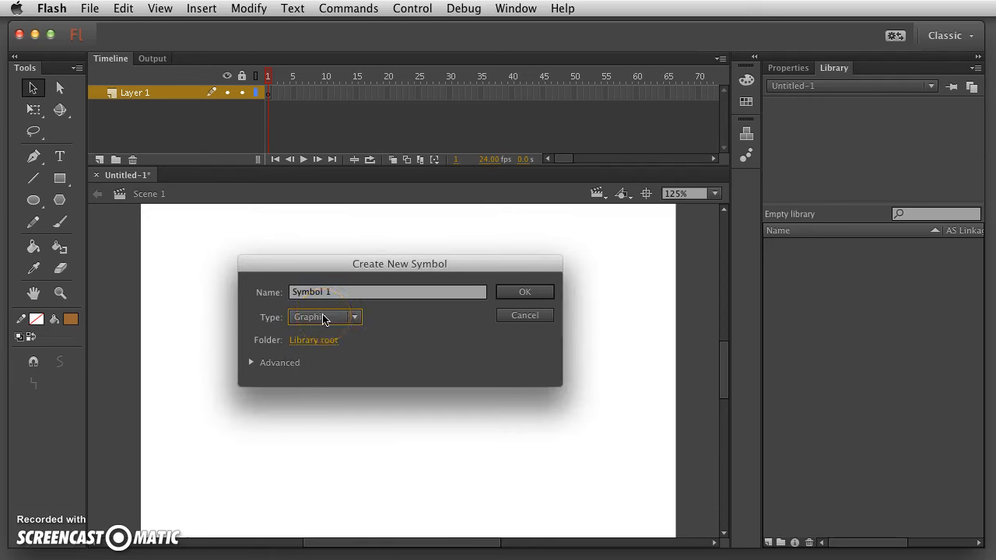
pyautogui.click(312, 294)
pyautogui.write('Green ball')
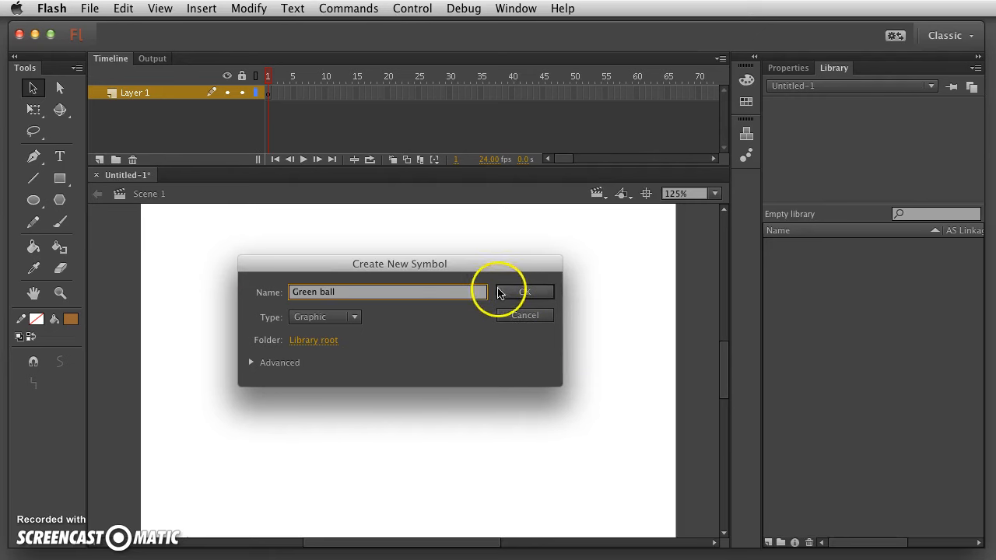
pyautogui.click(532, 294)
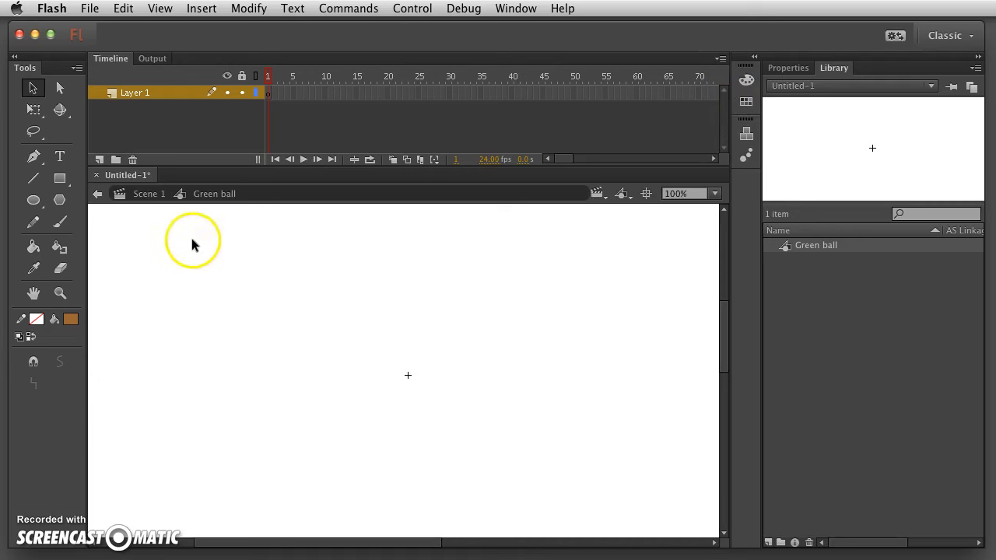
# Exit to Scene 1, then reopen Green ball from the Library for editing.
pyautogui.click(149, 195)
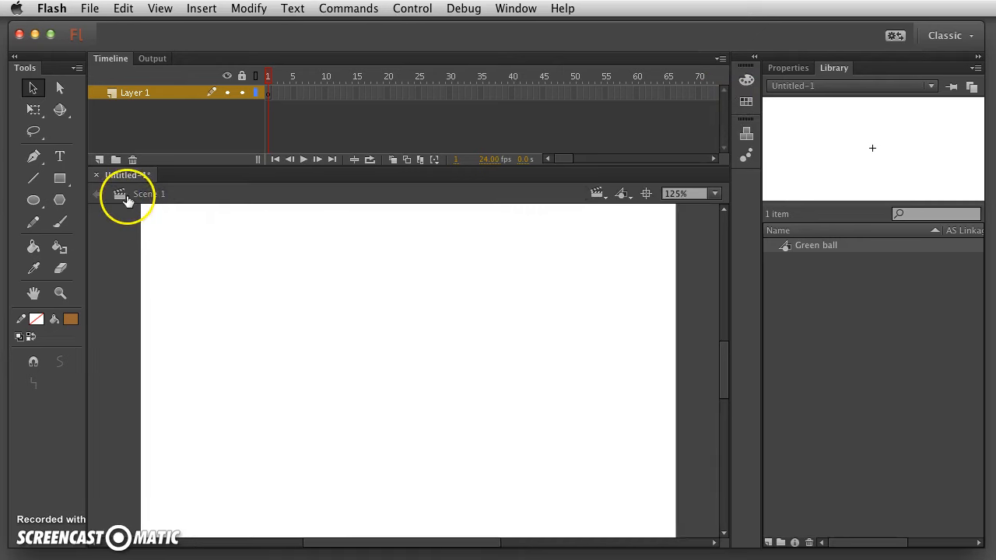
pyautogui.doubleClick(786, 246)
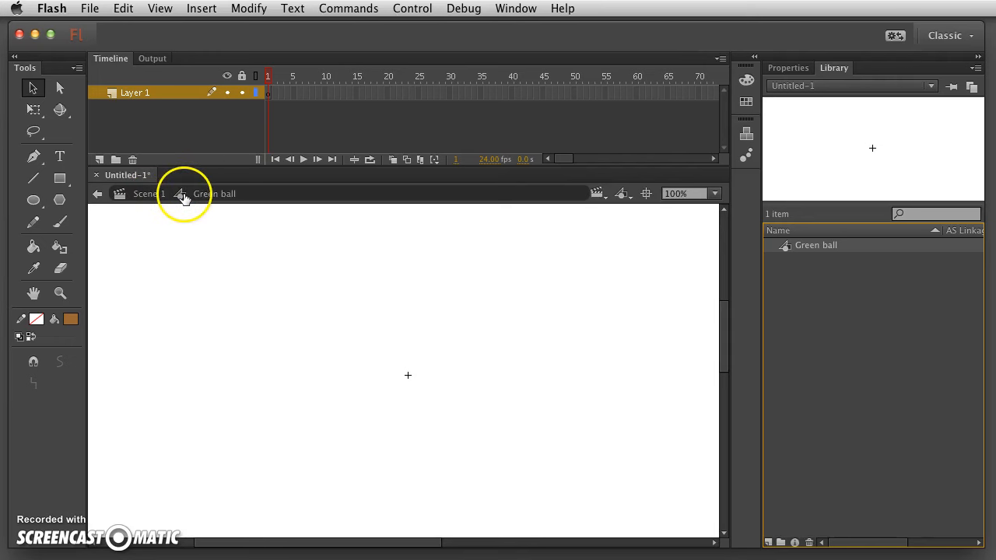
pyautogui.click(785, 247)
pyautogui.click(150, 194)
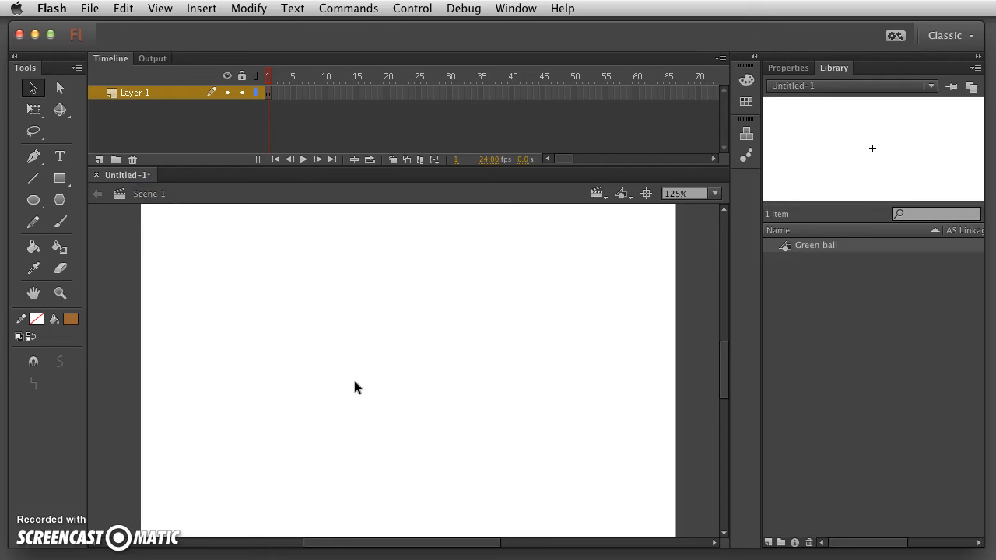
pyautogui.doubleClick(784, 248)
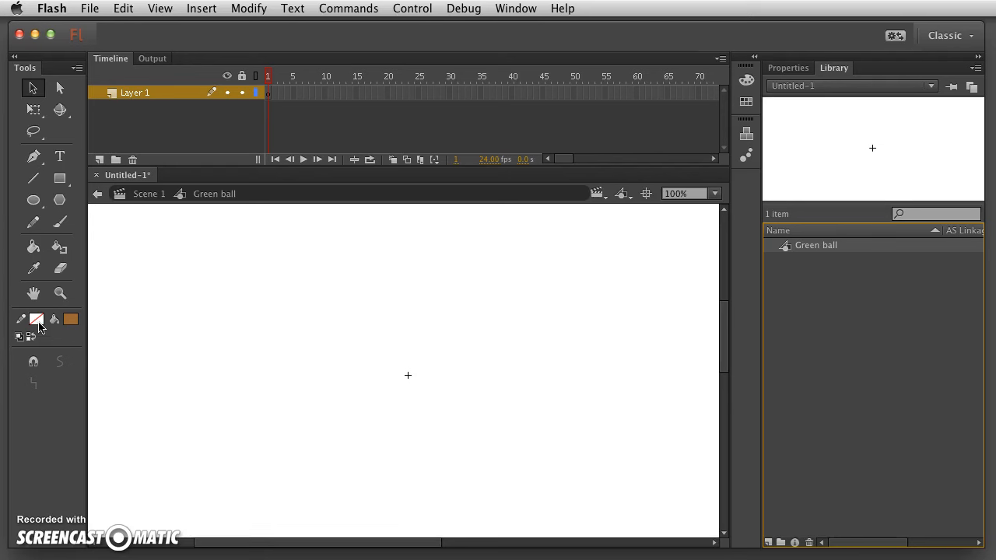
# Make the outline colour green and draw a trial brown oval near the stage centre.
pyautogui.click(70, 319)
pyautogui.click(33, 201)
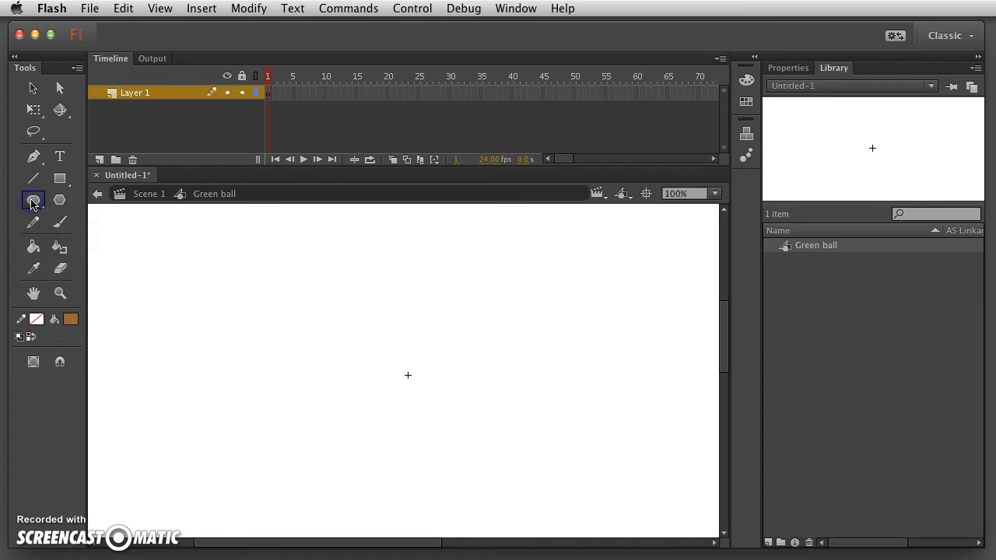
pyautogui.click(34, 319)
pyautogui.click(107, 351)
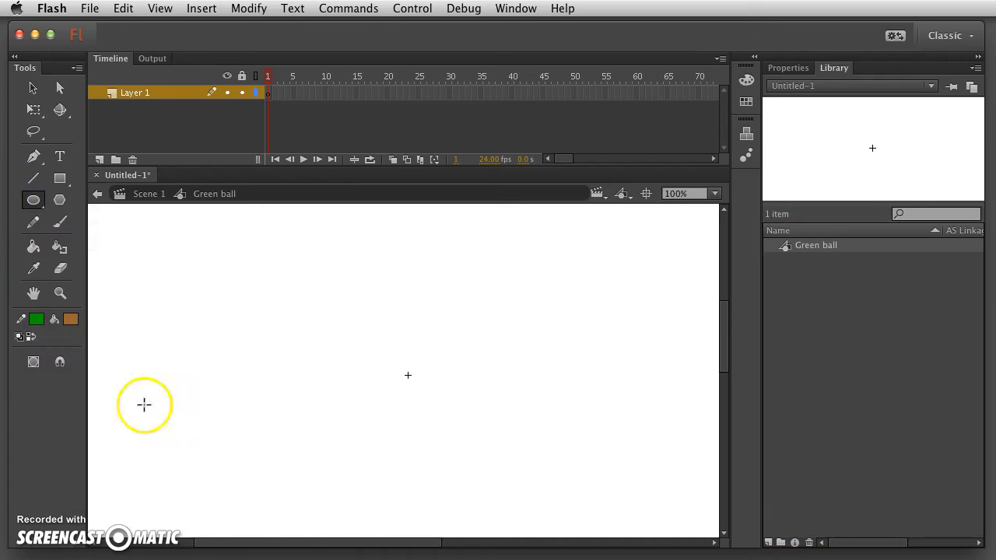
pyautogui.click(33, 200)
pyautogui.moveTo(334, 345)
pyautogui.mouseDown()
pyautogui.moveTo(376, 361)
pyautogui.moveTo(468, 433)
pyautogui.moveTo(448, 442)
pyautogui.mouseUp()
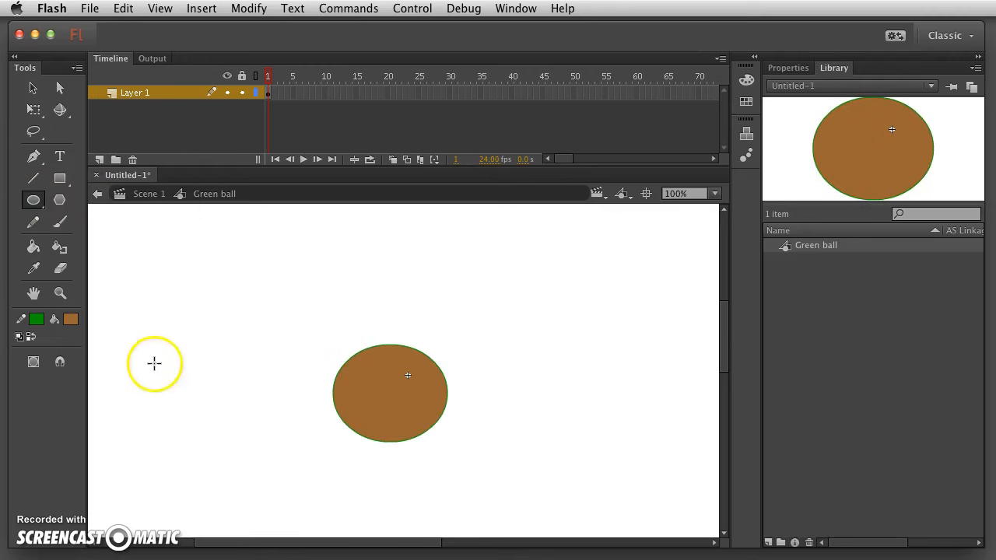
# Zoom in to inspect the oval's edge, then select and delete the trial oval.
pyautogui.click(60, 293)
pyautogui.moveTo(356, 344); pyautogui.dragTo(379, 368)
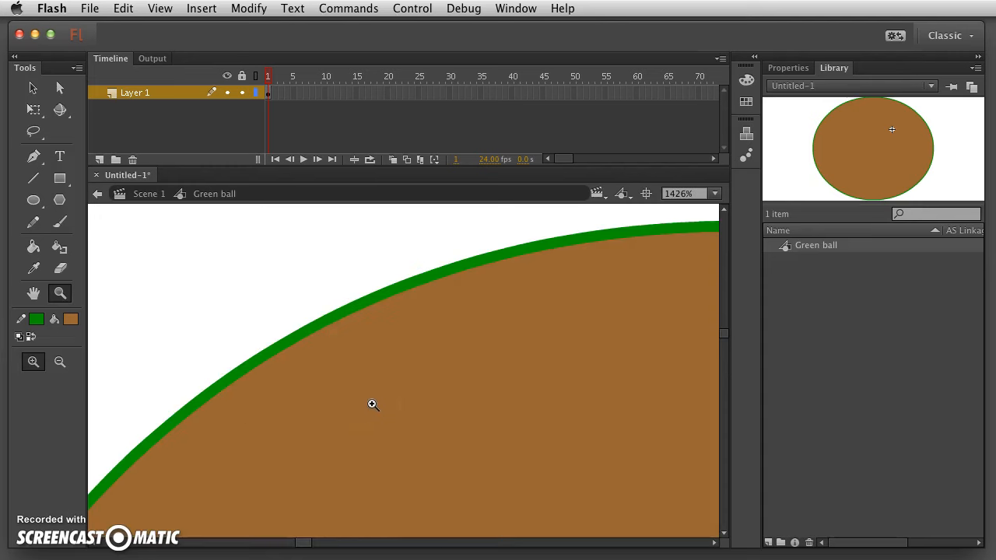
pyautogui.press('super+minus')
pyautogui.press('super+minus')
pyautogui.press('super+minus')
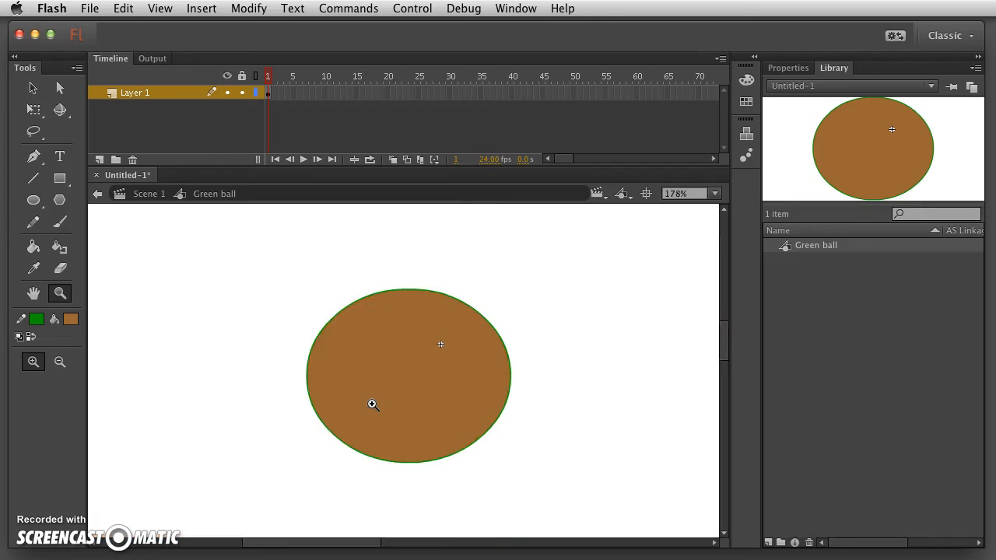
pyautogui.press('super+minus')
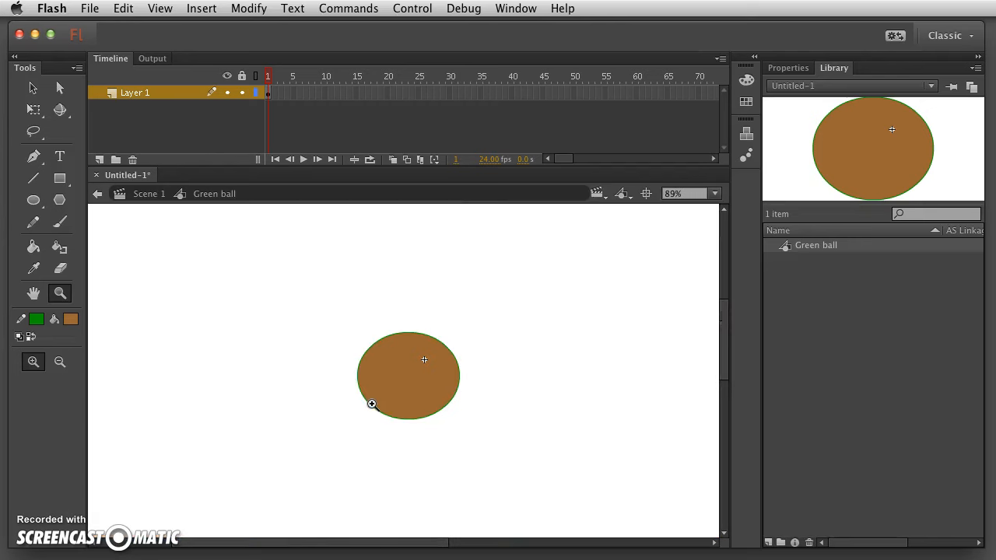
pyautogui.click(37, 92)
pyautogui.moveTo(316, 291); pyautogui.dragTo(546, 478)
pyautogui.press('Delete')
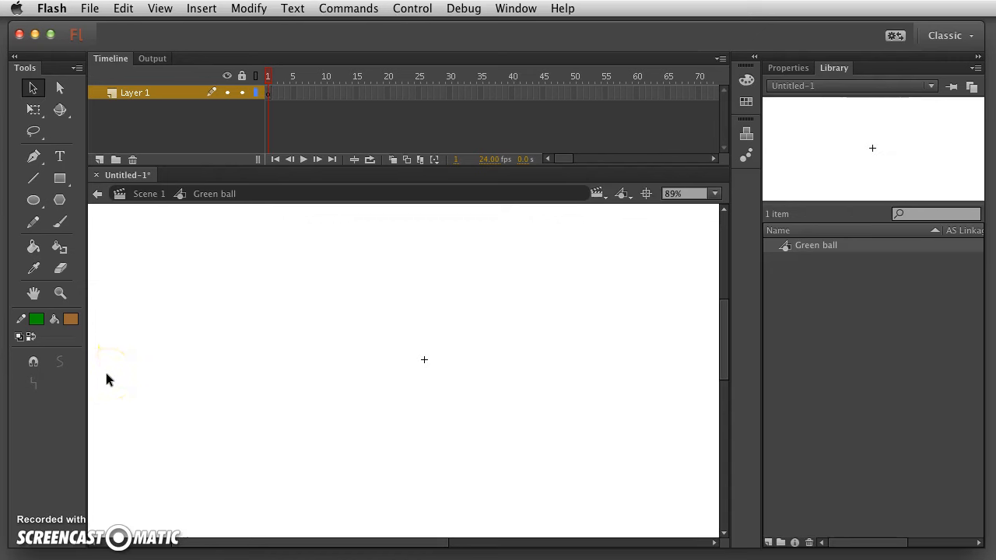
# Set the stroke colour to No Color and the fill colour to dark green.
pyautogui.click(36, 319)
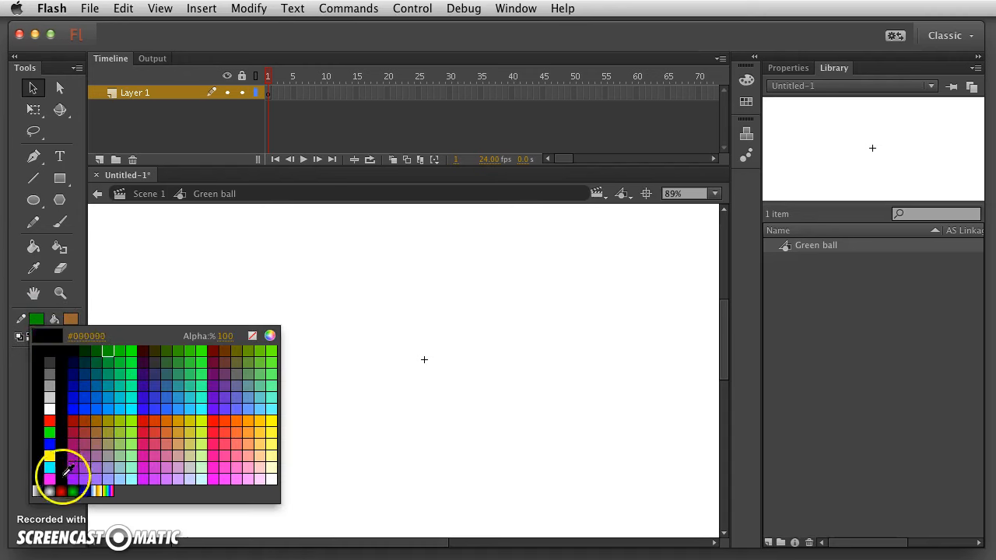
pyautogui.click(252, 336)
pyautogui.click(36, 319)
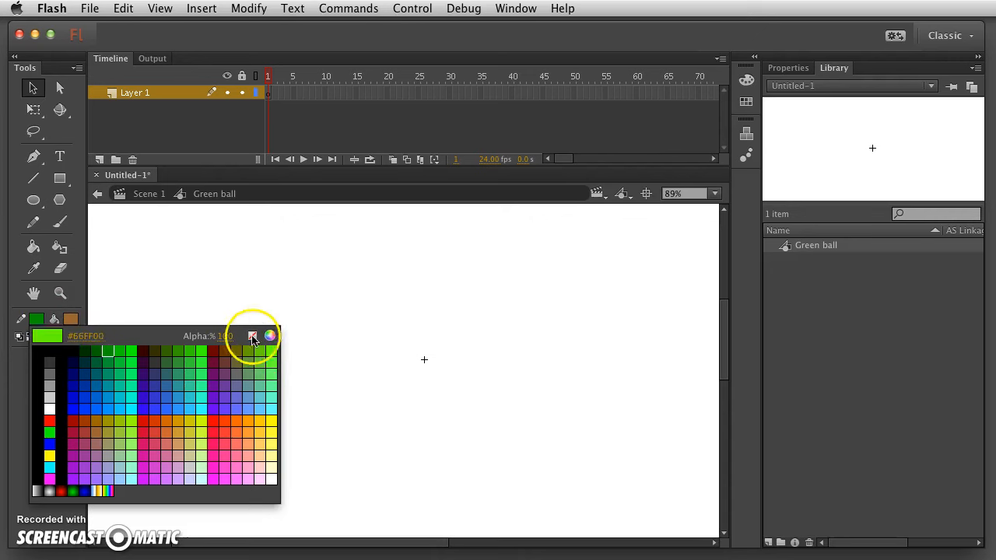
pyautogui.click(252, 336)
pyautogui.click(70, 319)
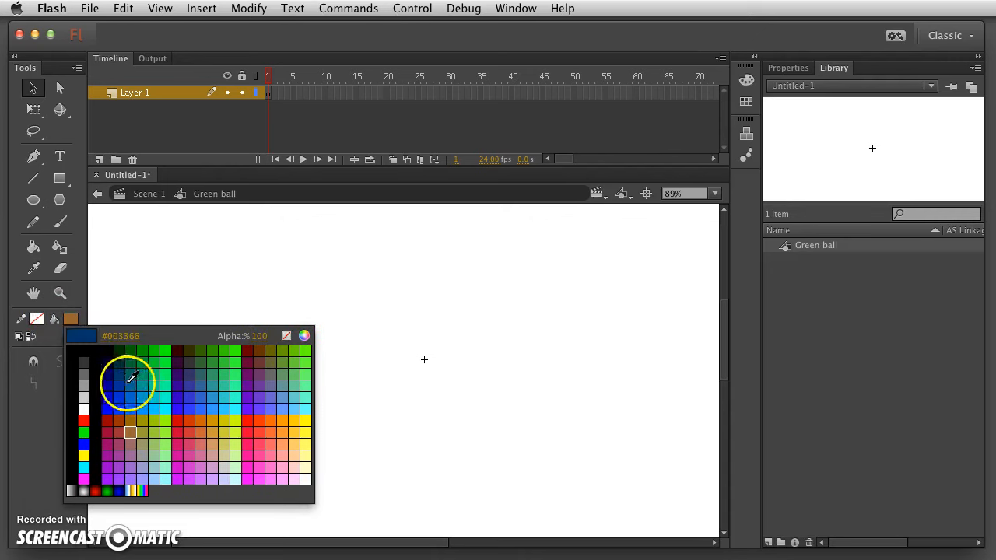
pyautogui.click(132, 356)
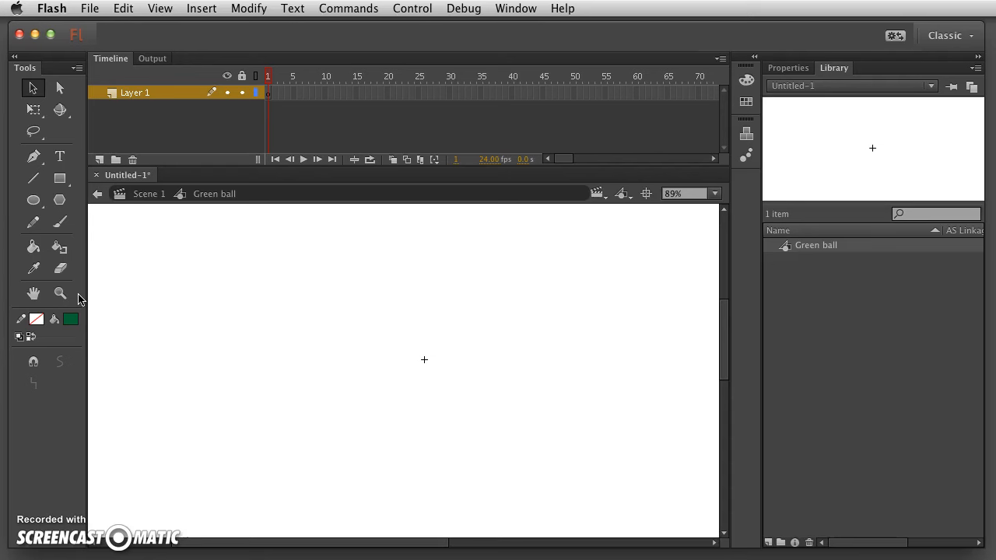
# Draw an outline-free dark green circle near the centre of the Green ball stage.
pyautogui.click(33, 200)
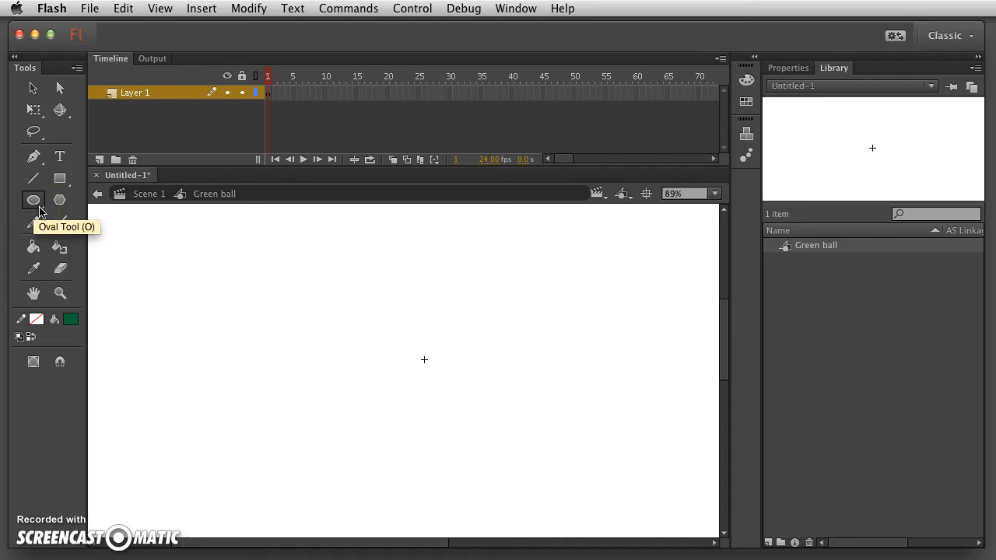
pyautogui.click(84, 232)
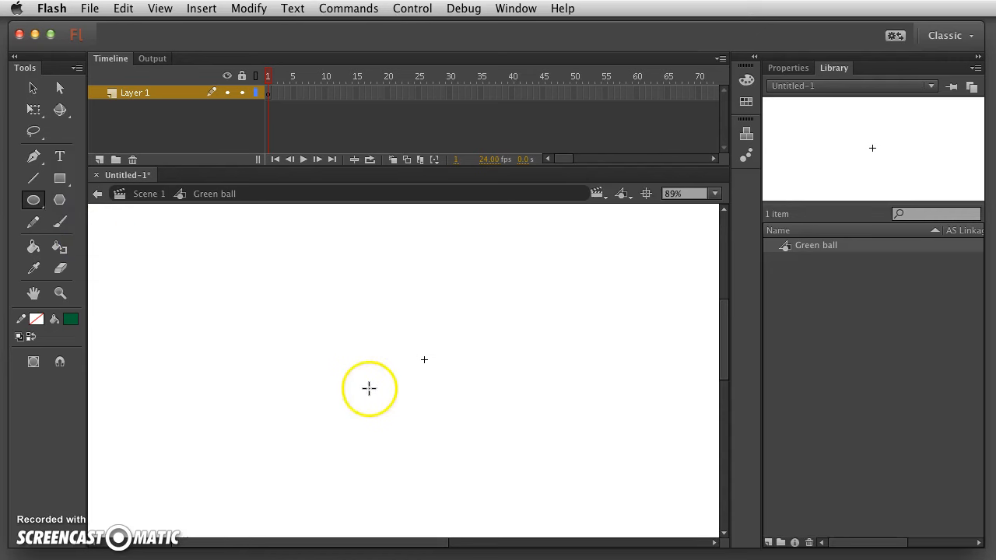
pyautogui.moveTo(397, 338); pyautogui.dragTo(469, 410)
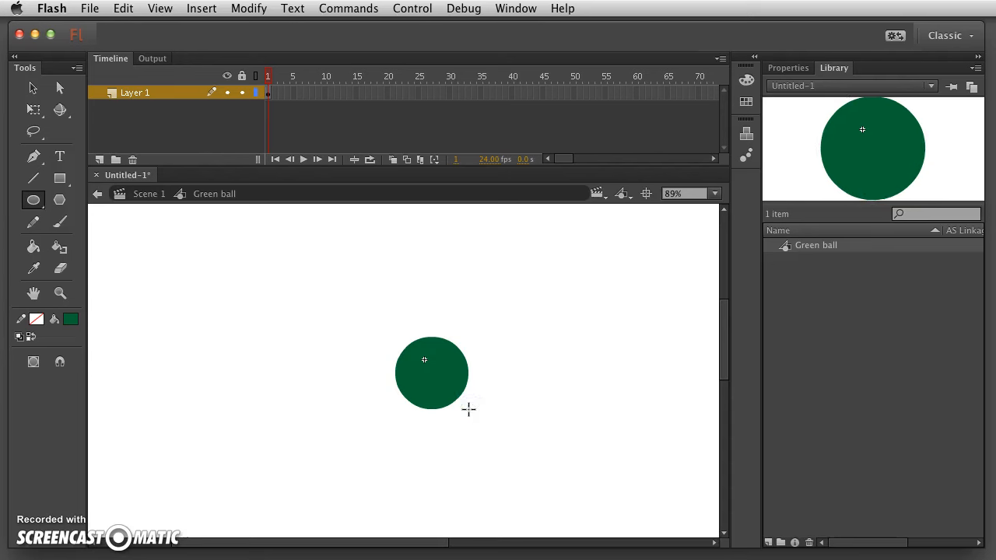
pyautogui.click(450, 409)
# Return to Flash, select the green circle and move it up and to the left.
pyautogui.press('super+Tab')
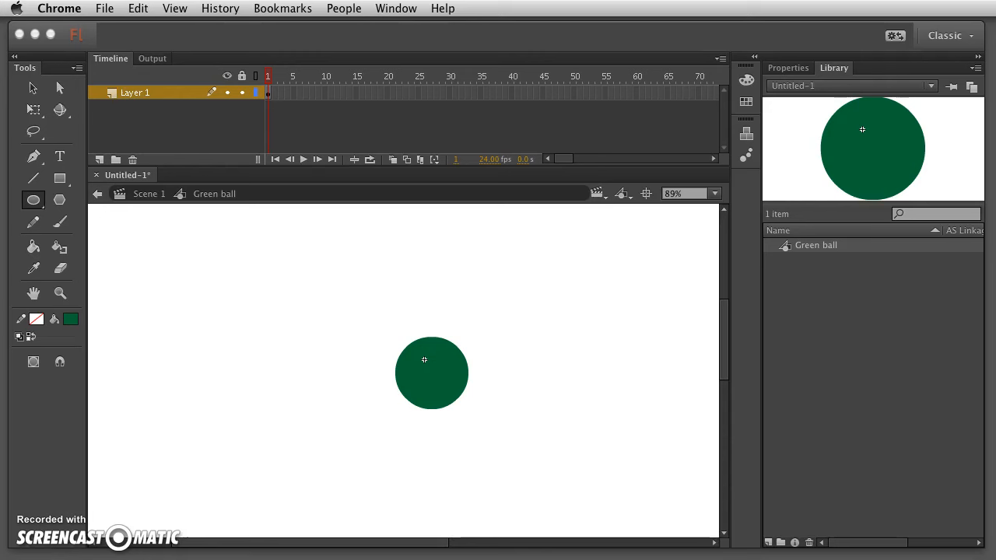
pyautogui.click(104, 34)
pyautogui.click(36, 86)
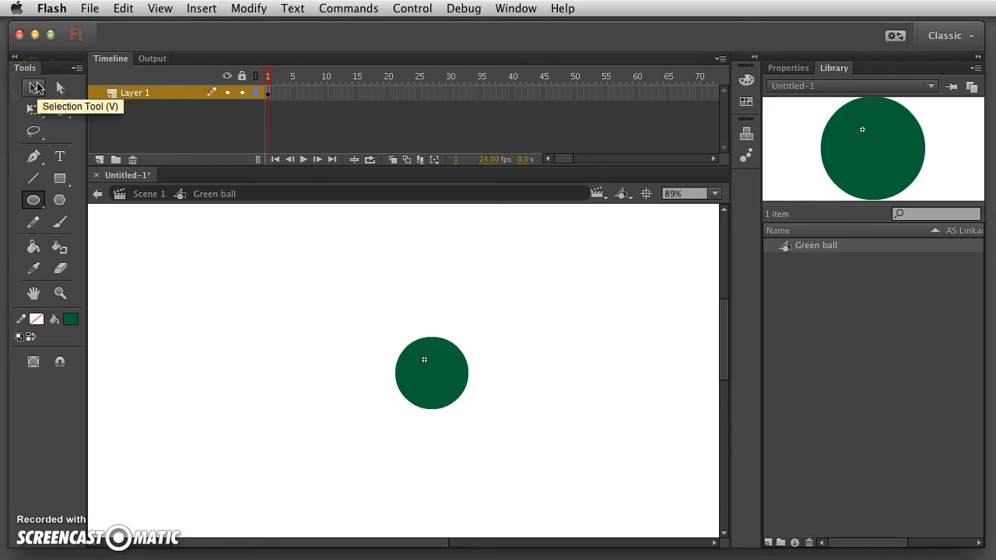
pyautogui.click(36, 88)
pyautogui.click(458, 395)
pyautogui.click(61, 102)
pyautogui.click(33, 88)
pyautogui.click(449, 376)
pyautogui.moveTo(447, 382); pyautogui.dragTo(441, 370)
pyautogui.click(444, 416)
pyautogui.click(421, 359)
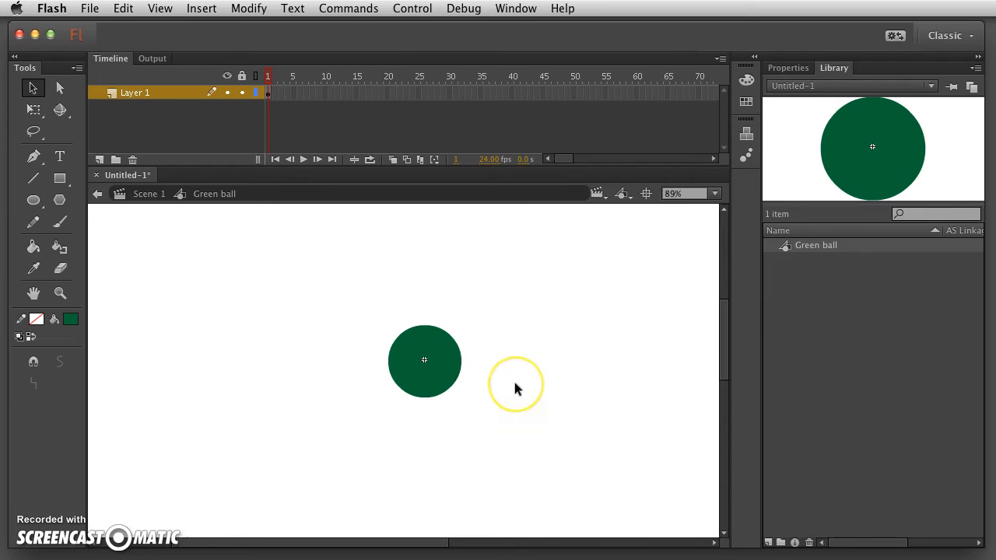
# Centre the circle on the registration point, then go back to Scene 1.
pyautogui.press('super+minus')
pyautogui.press('super+minus')
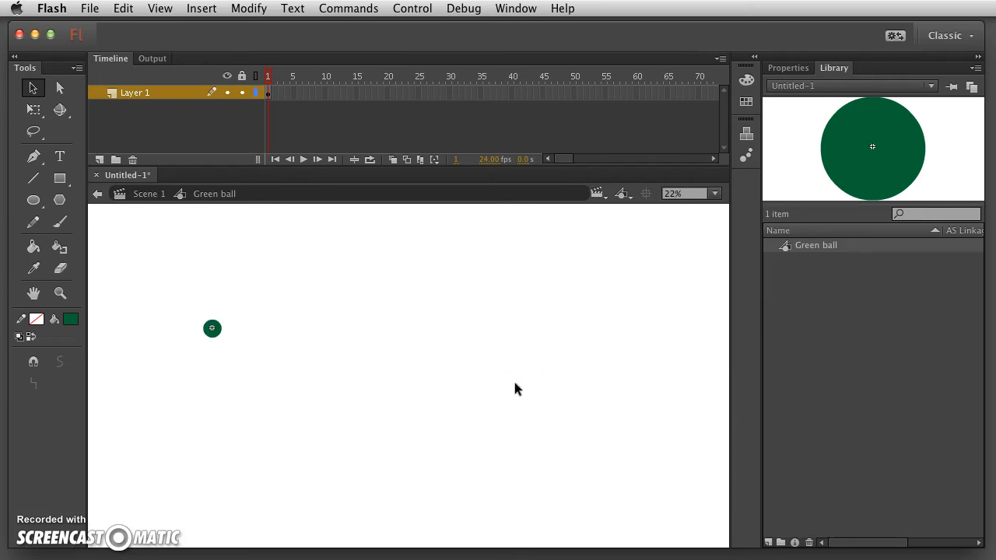
pyautogui.press('super+minus')
pyautogui.press('super+minus')
pyautogui.press('super+minus')
pyautogui.press('super+equal')
pyautogui.press('super+equal')
pyautogui.press('super+equal')
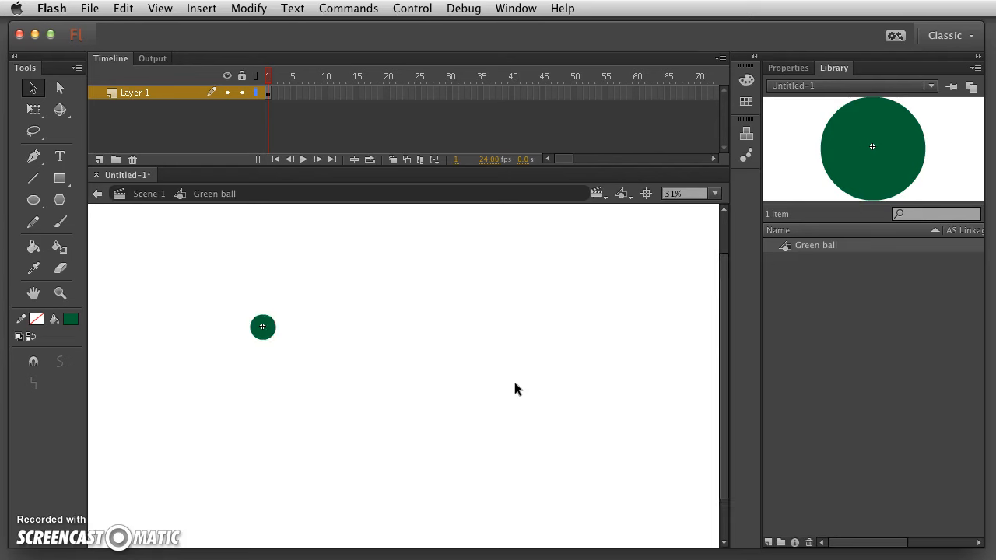
pyautogui.press('super+equal')
pyautogui.press('super+equal')
pyautogui.click(466, 380)
pyautogui.press('space')
pyautogui.moveTo(330, 328); pyautogui.dragTo(551, 489)
pyautogui.moveTo(465, 366); pyautogui.dragTo(489, 379)
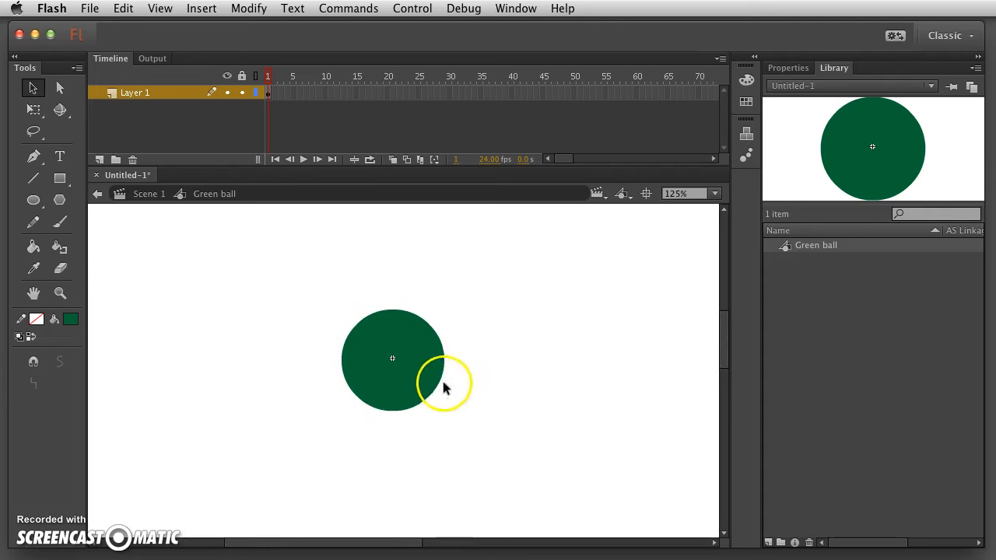
pyautogui.click(423, 356)
pyautogui.moveTo(422, 357)
pyautogui.mouseDown()
pyautogui.moveTo(629, 361)
pyautogui.moveTo(420, 365)
pyautogui.moveTo(424, 352)
pyautogui.moveTo(440, 362)
pyautogui.mouseUp()
pyautogui.click(476, 346)
pyautogui.click(498, 364)
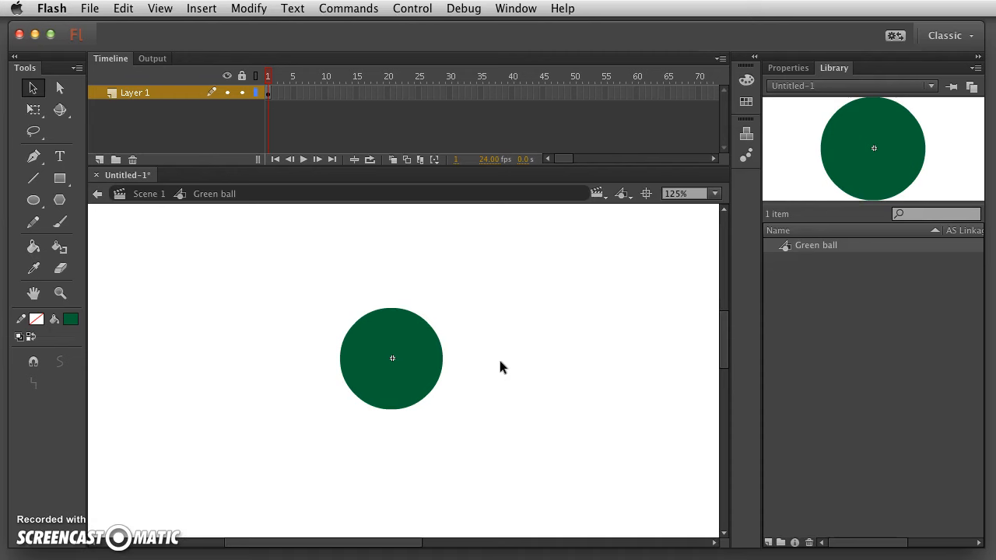
pyautogui.click(141, 195)
pyautogui.click(443, 389)
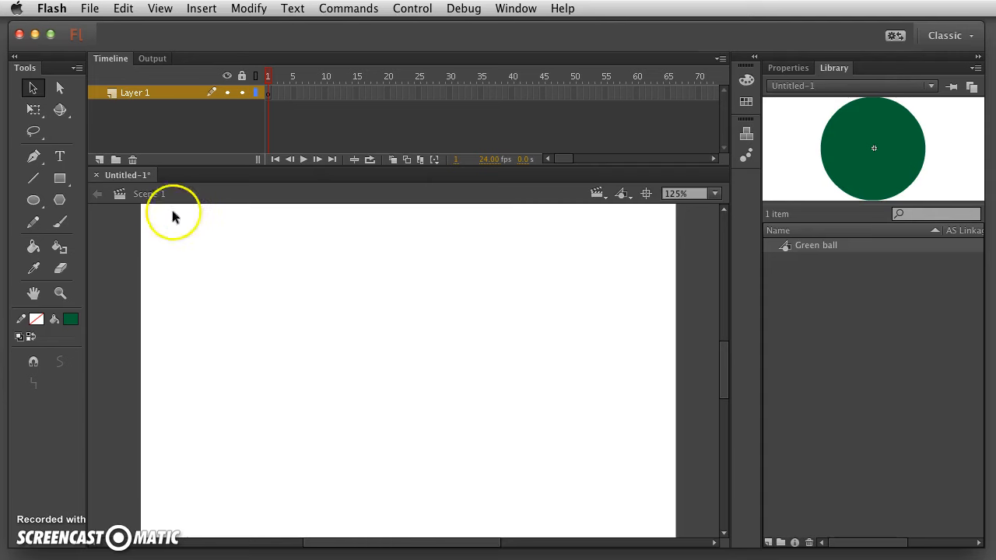
# Drag a Green ball instance from the Library onto Scene 1 and lower it into the bottom-left corner.
pyautogui.doubleClick(784, 246)
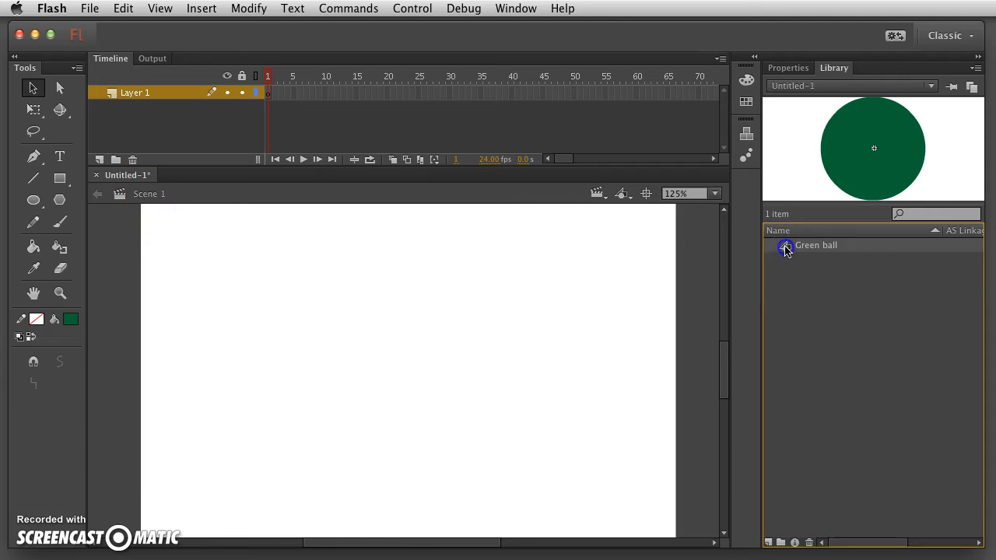
pyautogui.click(146, 195)
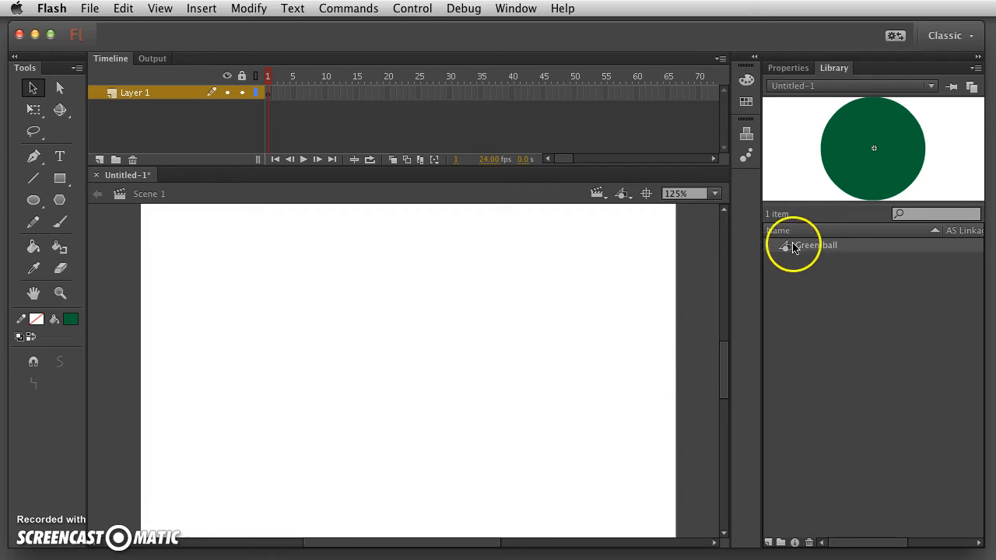
pyautogui.moveTo(787, 247); pyautogui.dragTo(232, 477)
pyautogui.moveTo(721, 381); pyautogui.dragTo(723, 397)
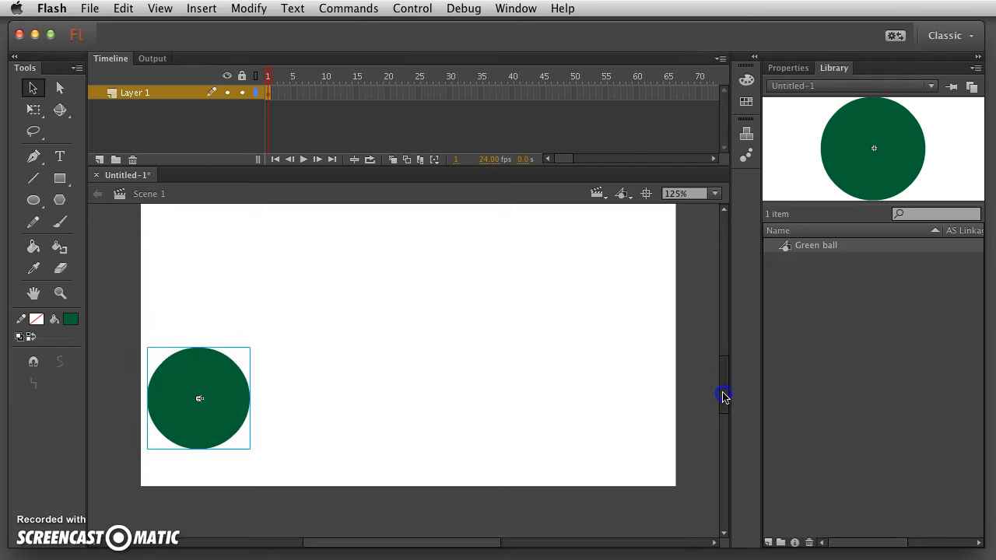
pyautogui.moveTo(199, 382); pyautogui.dragTo(201, 406)
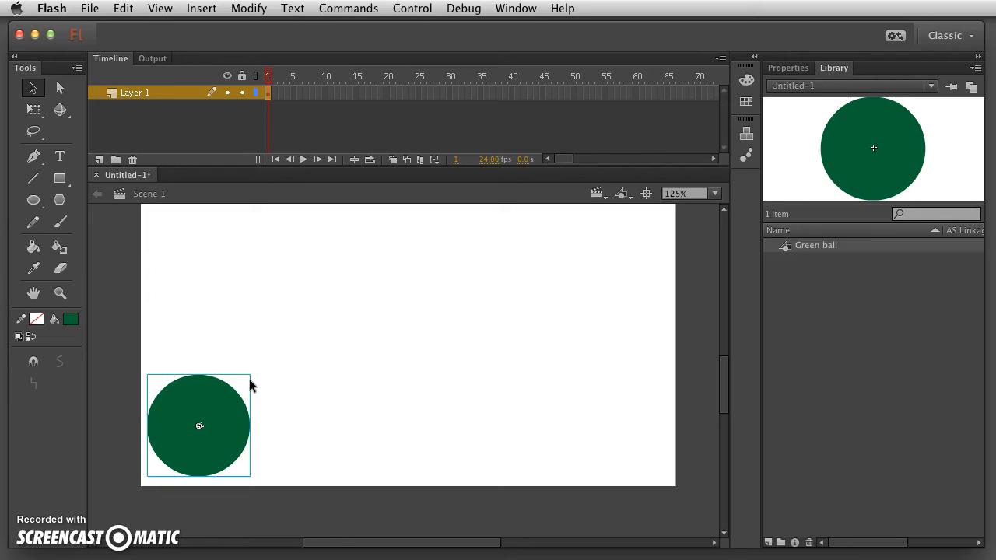
# Insert frames on Layer 1 through frame 60 and scrub to preview the held ball.
pyautogui.click(636, 94)
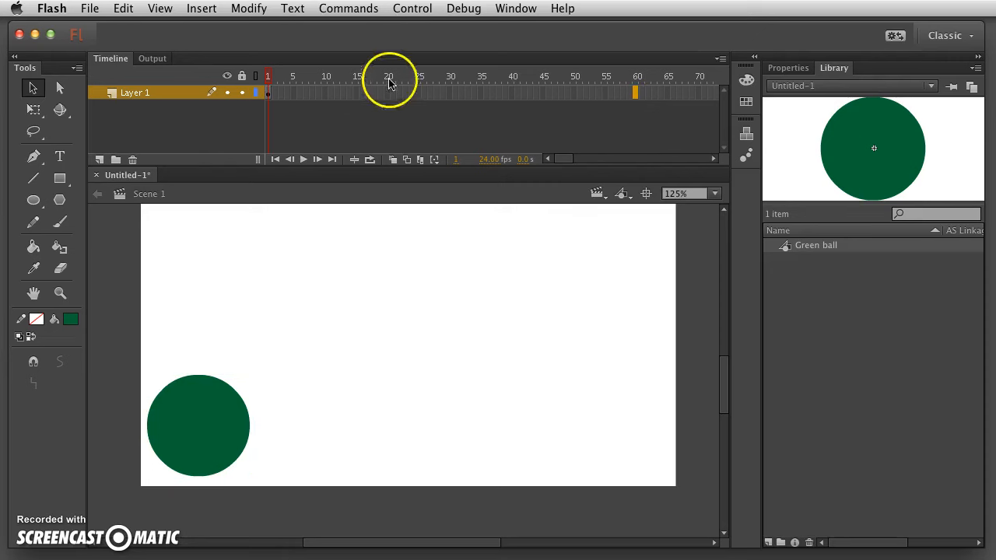
pyautogui.click(202, 9)
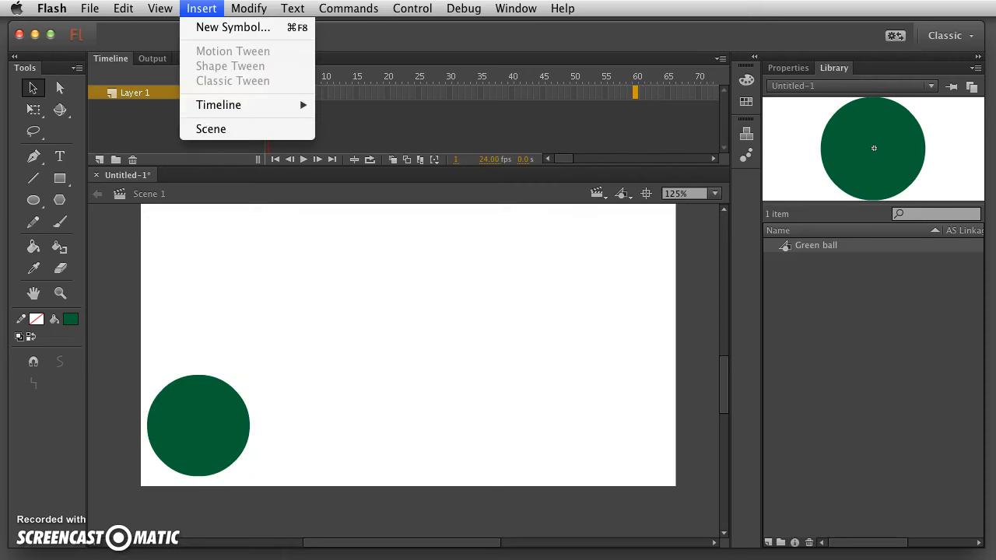
pyautogui.moveTo(265, 102)
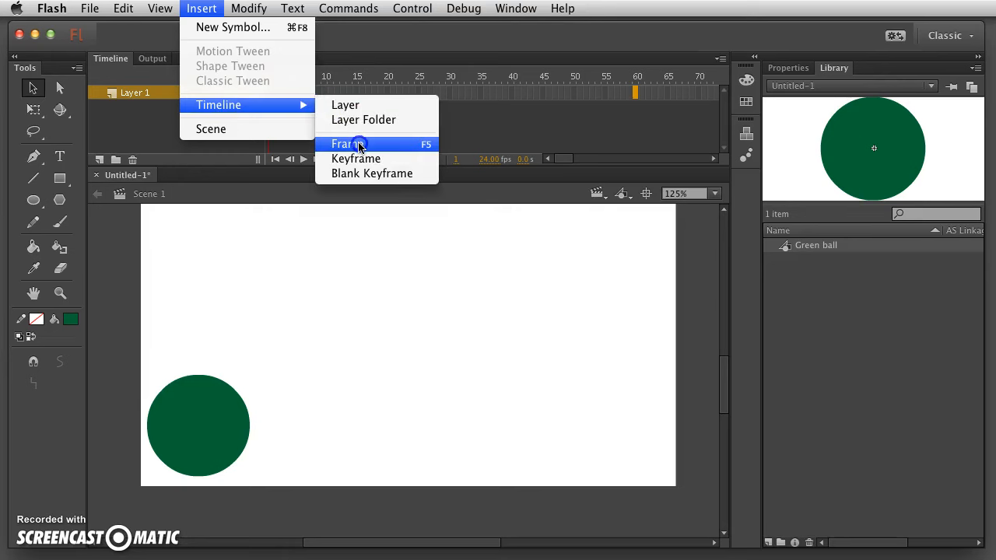
pyautogui.click(359, 145)
pyautogui.click(632, 78)
pyautogui.click(268, 99)
pyautogui.moveTo(268, 97)
pyautogui.mouseDown()
pyautogui.moveTo(650, 93)
pyautogui.moveTo(295, 96)
pyautogui.moveTo(656, 106)
pyautogui.moveTo(262, 106)
pyautogui.mouseUp()
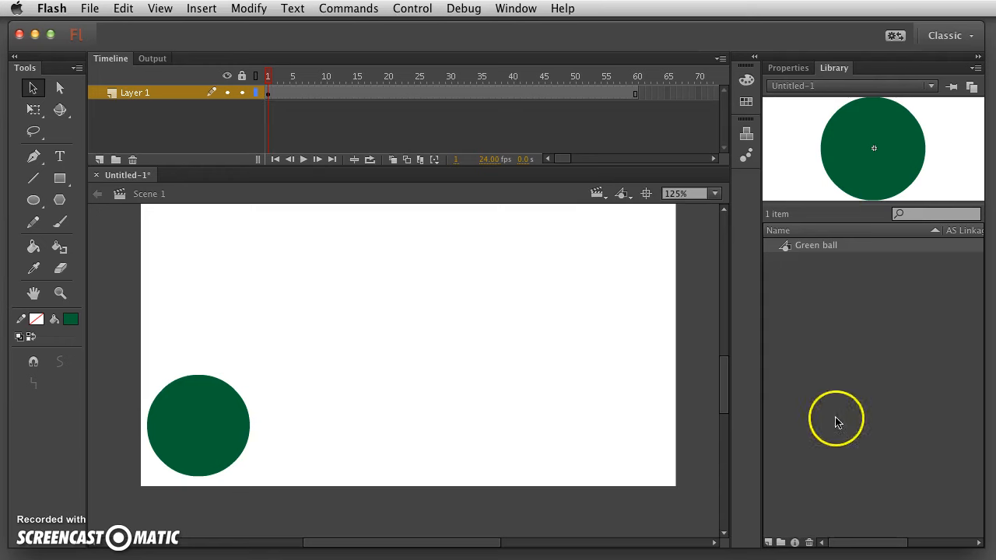
# Zoom out and apply a motion tween across Layer 1's 60 green-ball frames.
pyautogui.moveTo(721, 386); pyautogui.dragTo(720, 371)
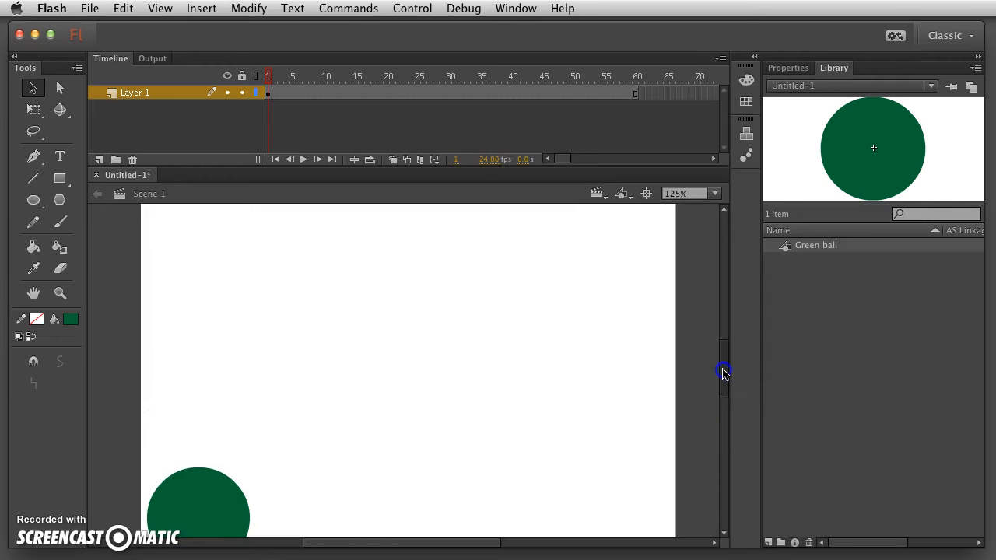
pyautogui.press('super+minus')
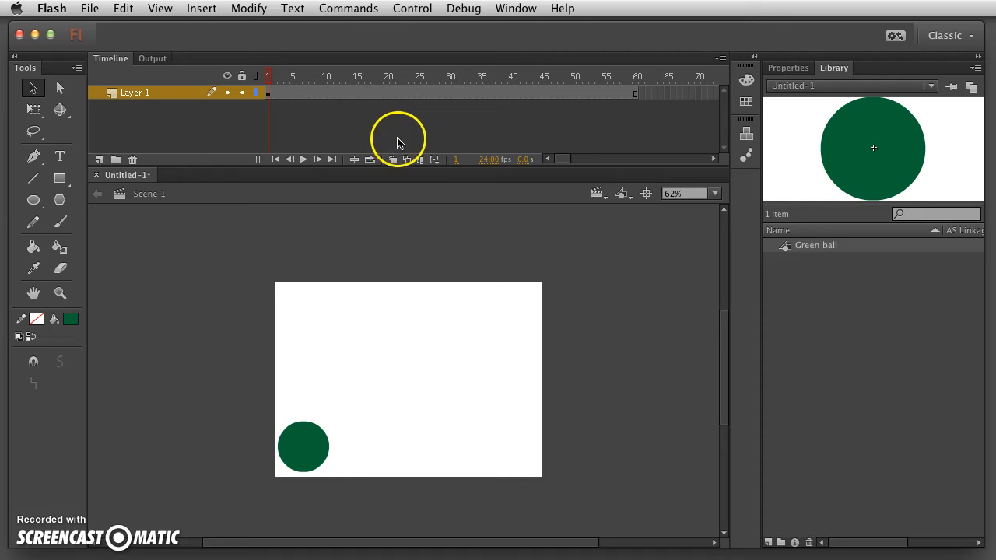
pyautogui.click(425, 93)
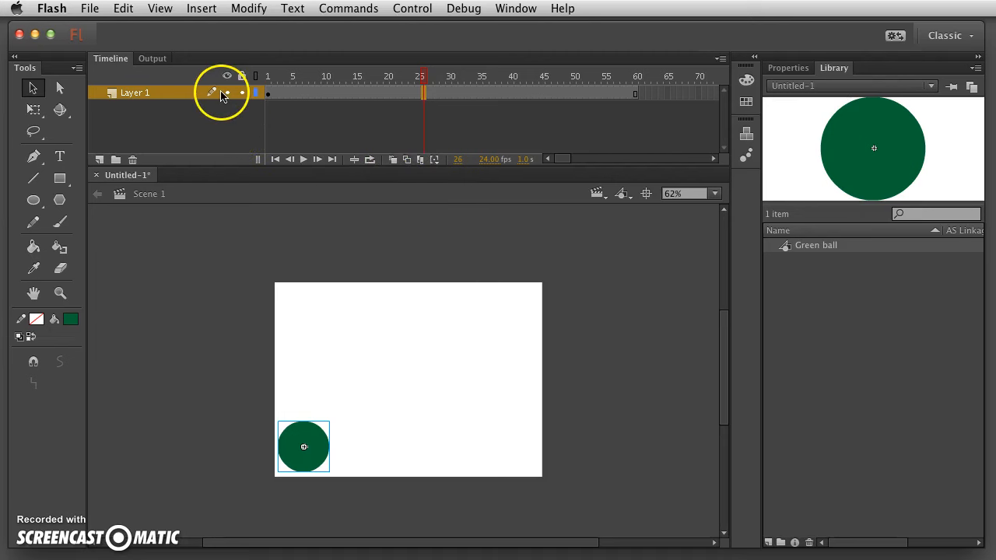
pyautogui.click(202, 8)
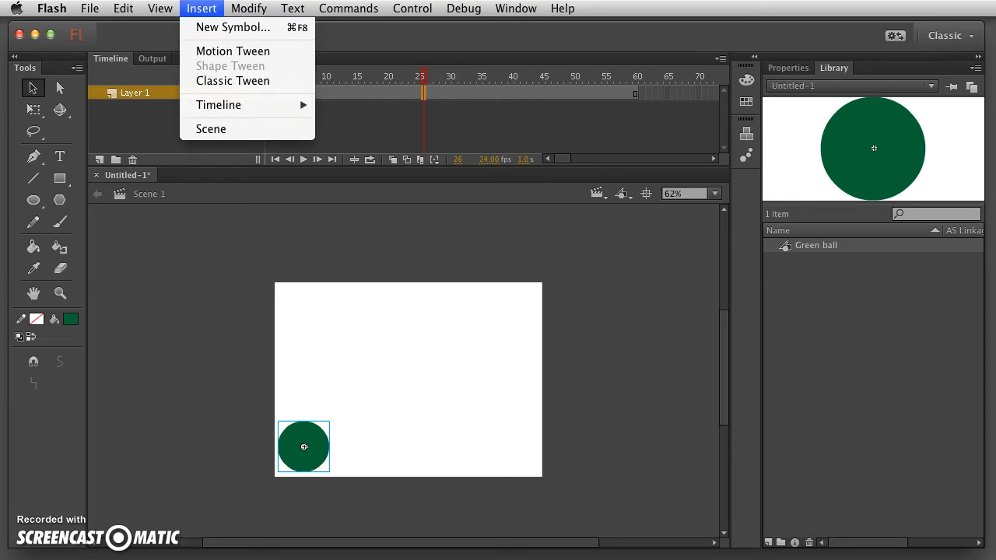
pyautogui.click(221, 51)
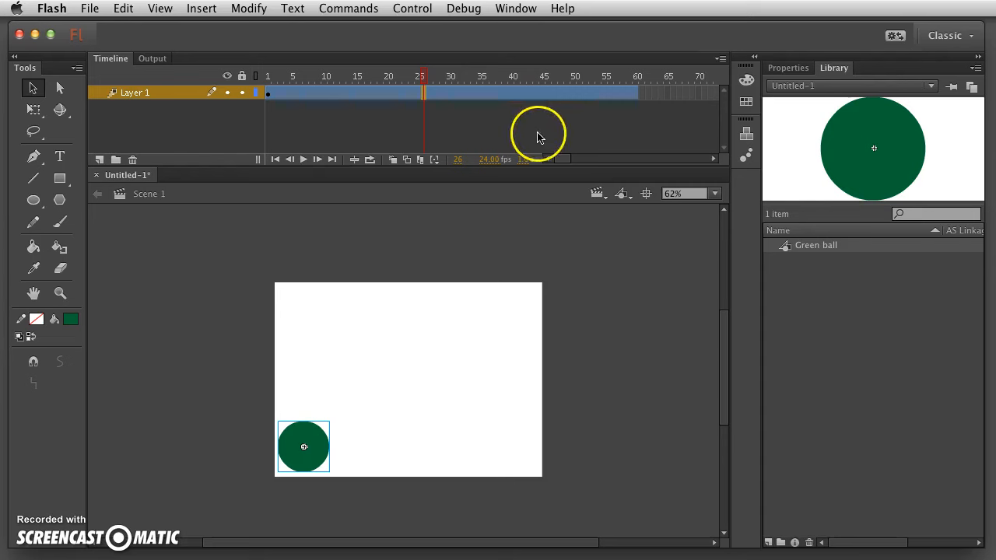
# Scrub the opening frames of the green ball tween, then move the playhead to frame 60.
pyautogui.click(270, 93)
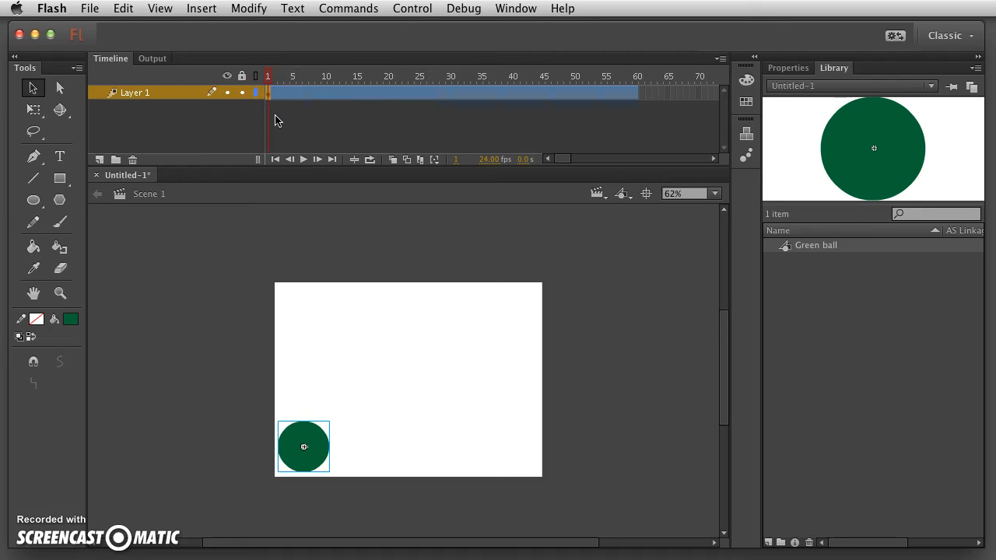
pyautogui.moveTo(270, 77); pyautogui.dragTo(305, 76)
pyautogui.click(265, 94)
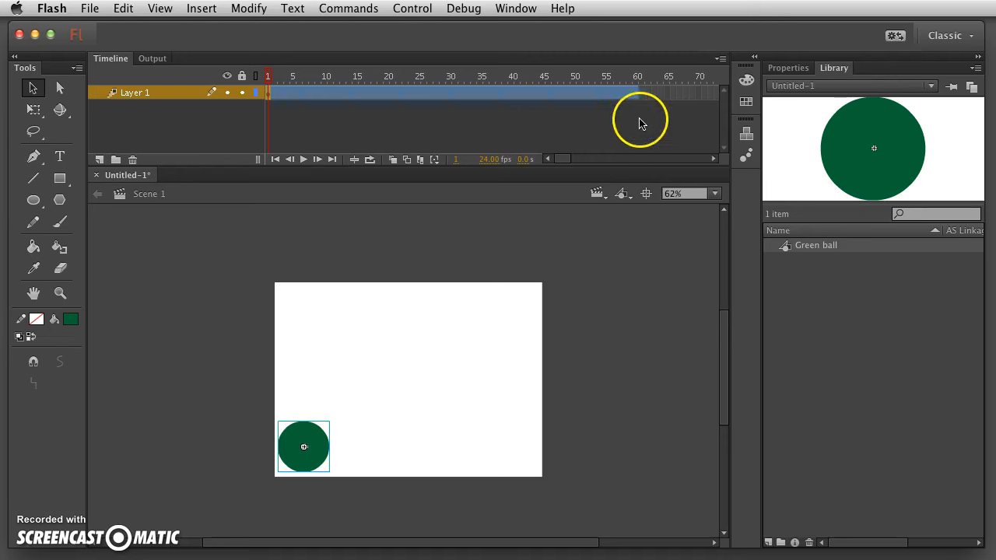
pyautogui.click(635, 92)
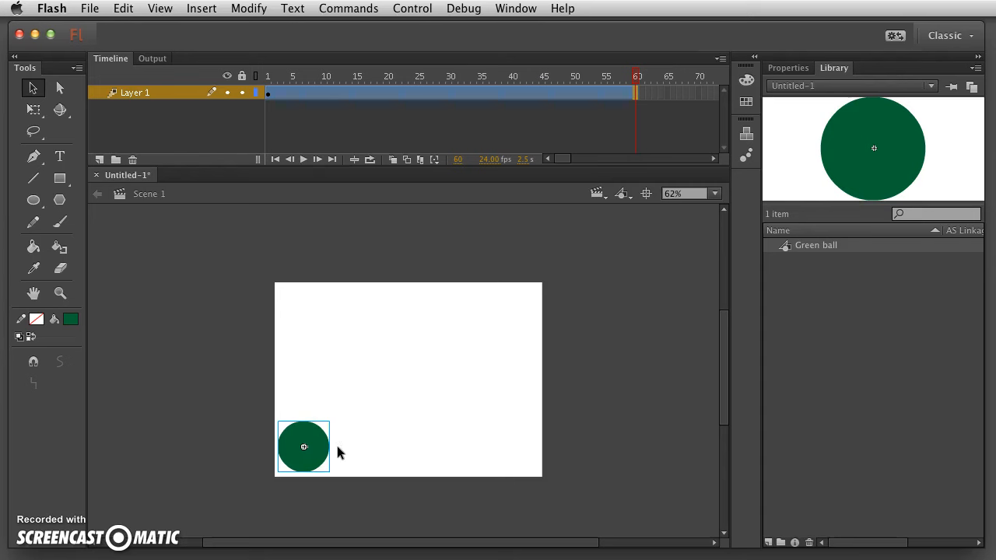
# At frame 60, drag the green ball to the stage's upper-right and preview the diagonal path.
pyautogui.moveTo(325, 440); pyautogui.dragTo(524, 312)
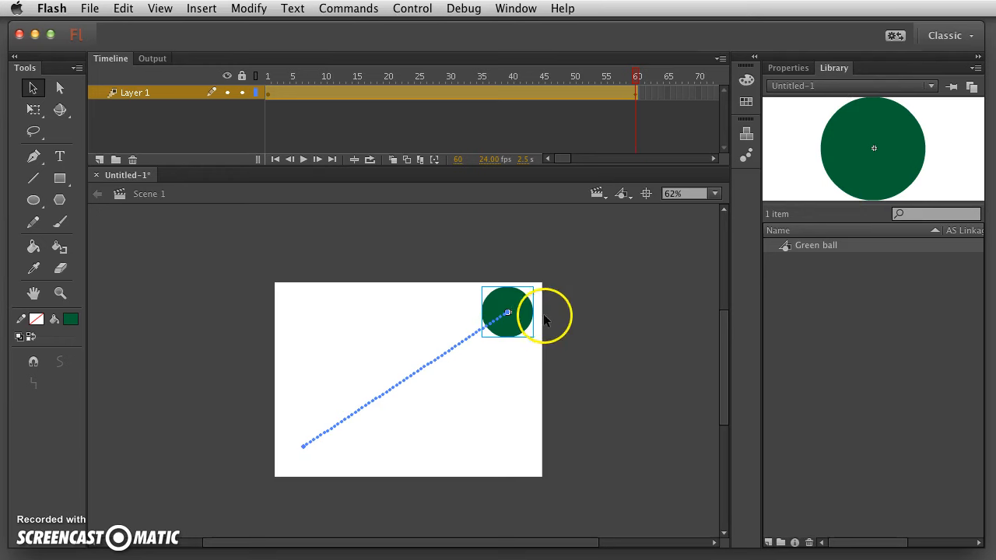
pyautogui.moveTo(632, 79)
pyautogui.mouseDown()
pyautogui.moveTo(283, 100)
pyautogui.moveTo(334, 100)
pyautogui.moveTo(627, 83)
pyautogui.moveTo(278, 92)
pyautogui.moveTo(638, 91)
pyautogui.moveTo(273, 93)
pyautogui.moveTo(651, 75)
pyautogui.mouseUp()
pyautogui.click(651, 76)
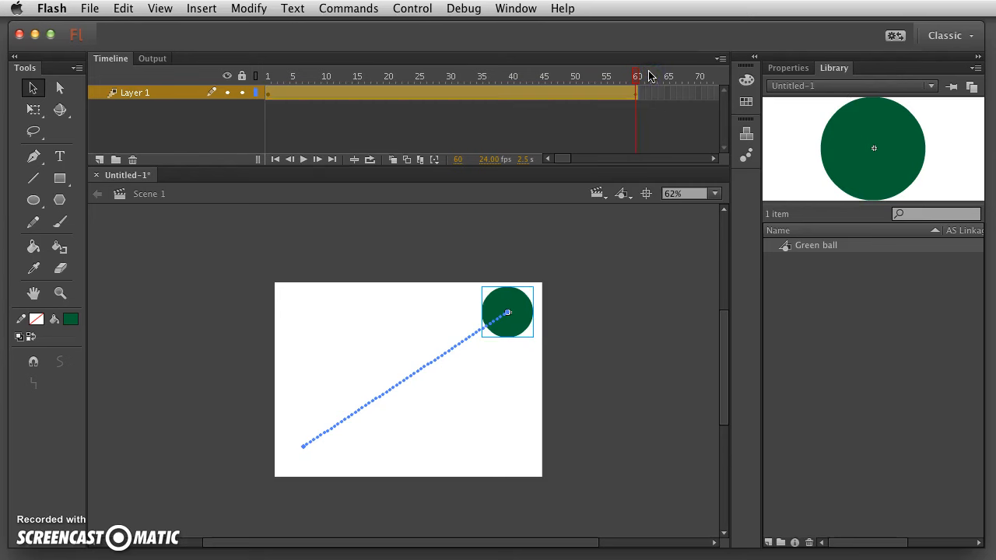
pyautogui.click(466, 206)
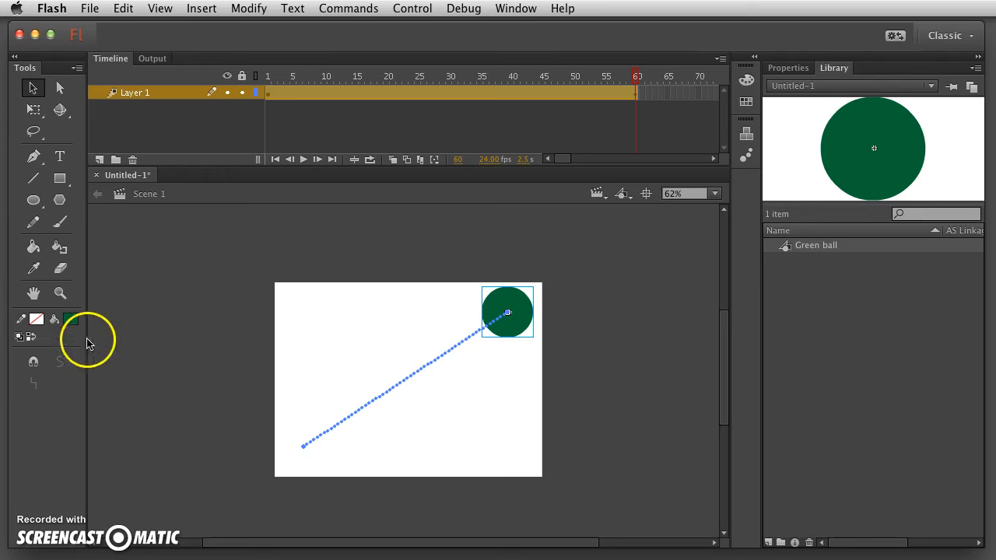
# Bring up Save As for the untitled animation in the NCC 2D Animation folder.
pyautogui.click(89, 8)
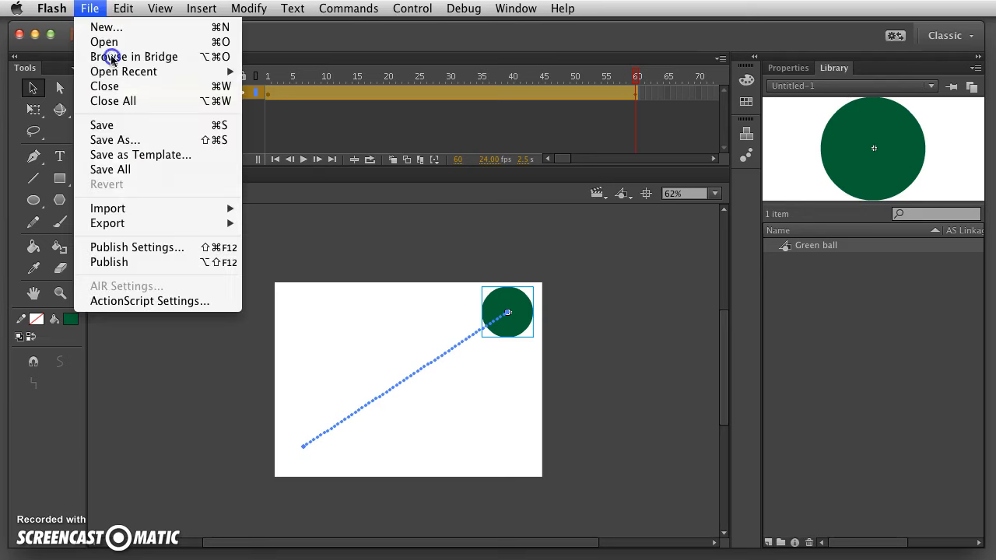
pyautogui.click(136, 141)
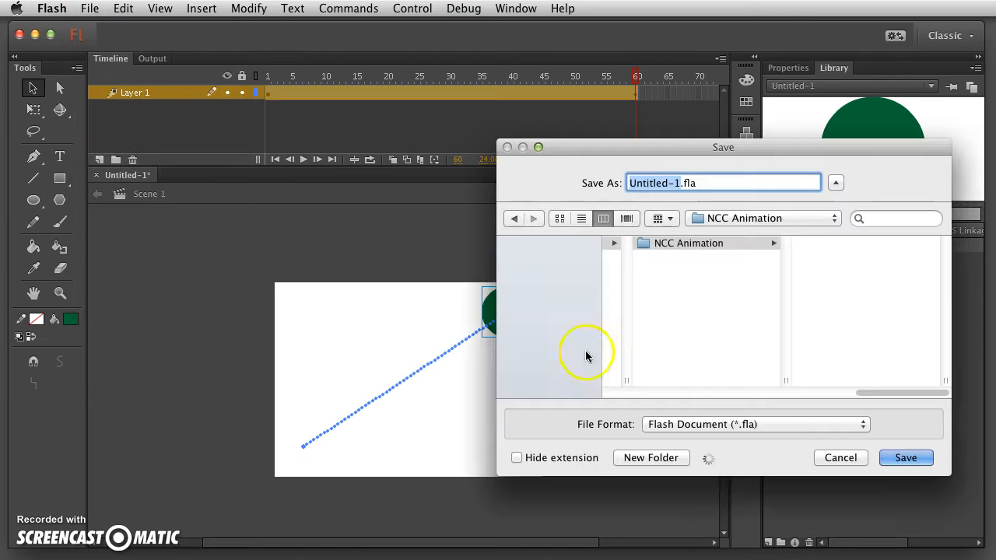
pyautogui.moveTo(629, 139); pyautogui.dragTo(631, 147)
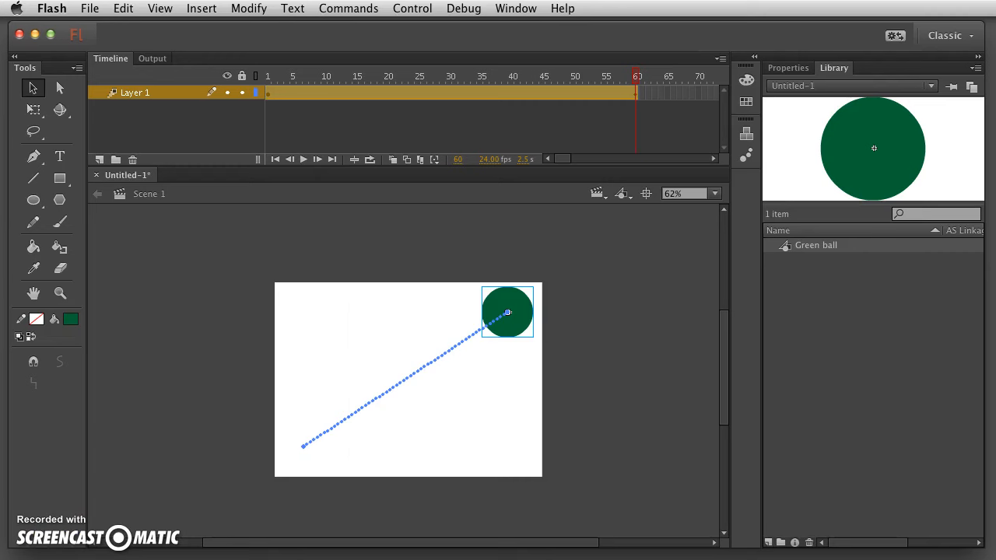
pyautogui.press('super+s')
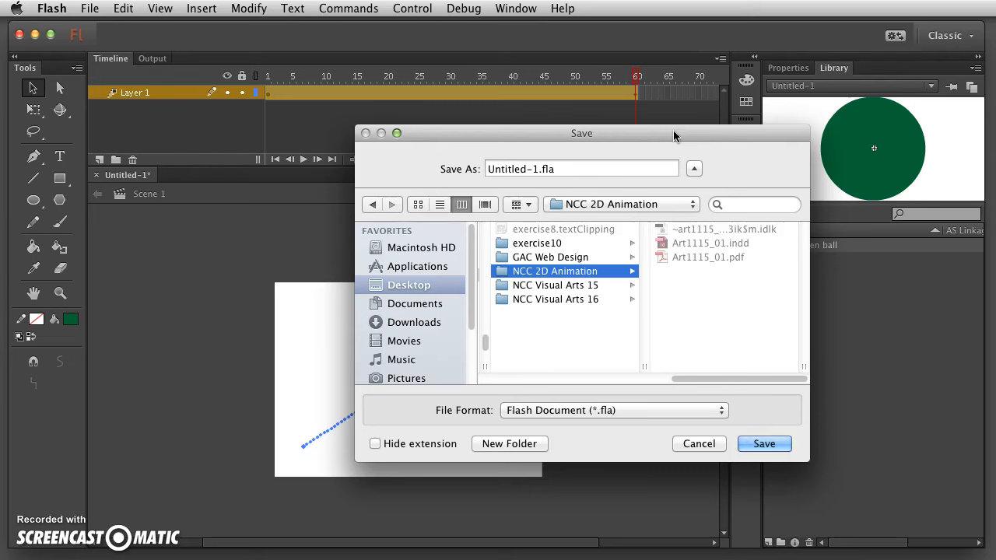
# Replace Untitled-1 with davidluke_motiontween, keep Flash Document format, and save.
pyautogui.click(536, 169)
pyautogui.moveTo(539, 170); pyautogui.dragTo(438, 161)
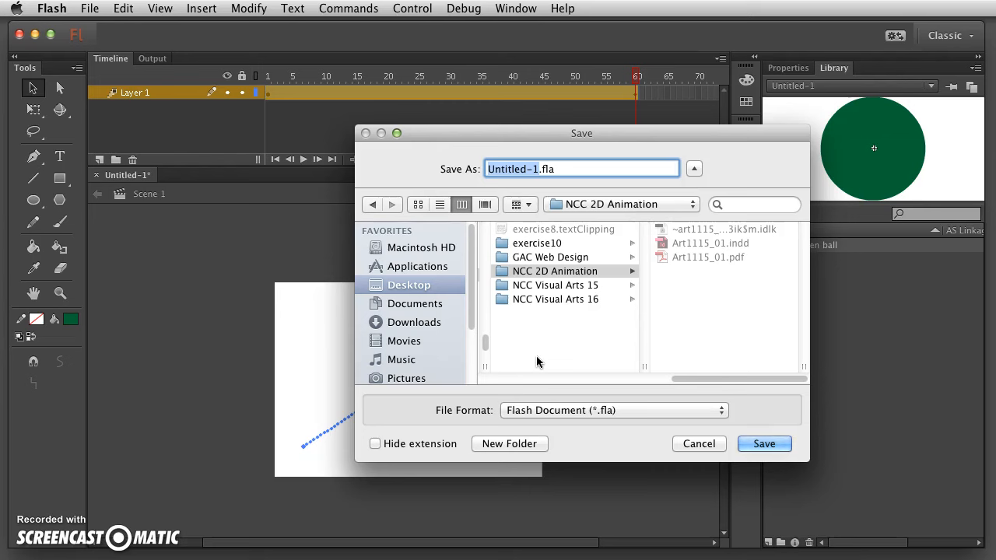
pyautogui.write('david')
pyautogui.write('luke')
pyautogui.write('_motion')
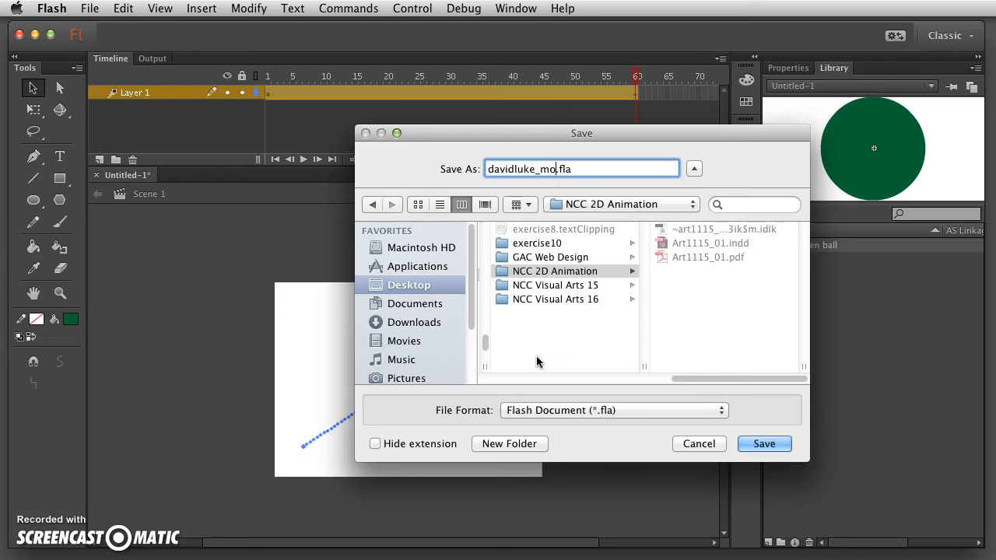
pyautogui.write('een')
pyautogui.click(595, 409)
pyautogui.click(587, 408)
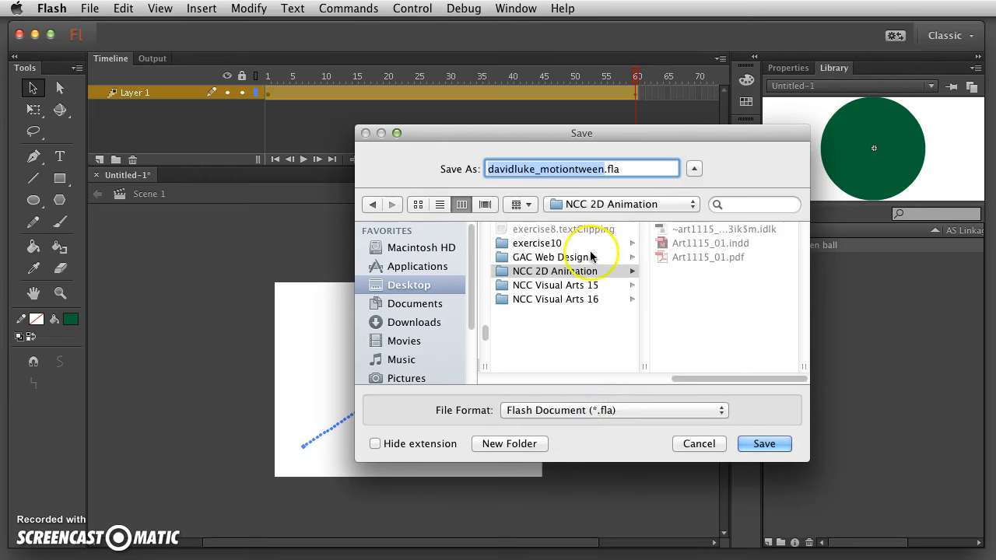
pyautogui.click(760, 446)
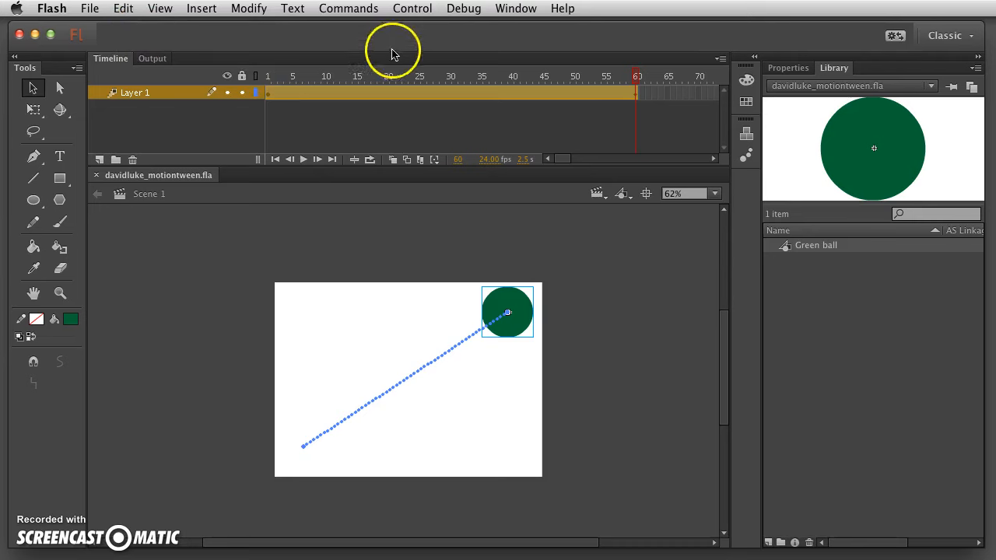
# Test the green ball tween in Flash Professional, reposition the SWF window, then close it.
pyautogui.click(406, 10)
pyautogui.moveTo(431, 134)
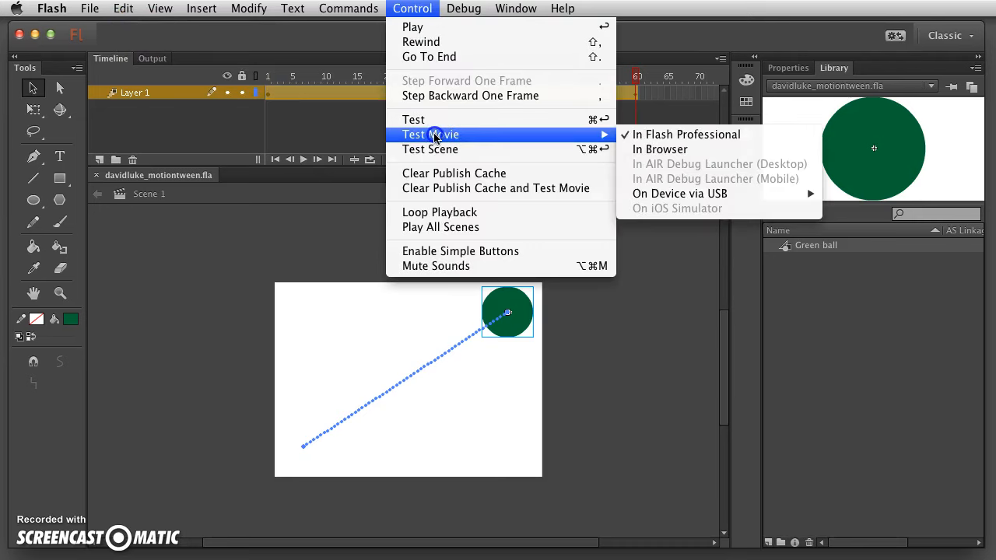
pyautogui.click(733, 136)
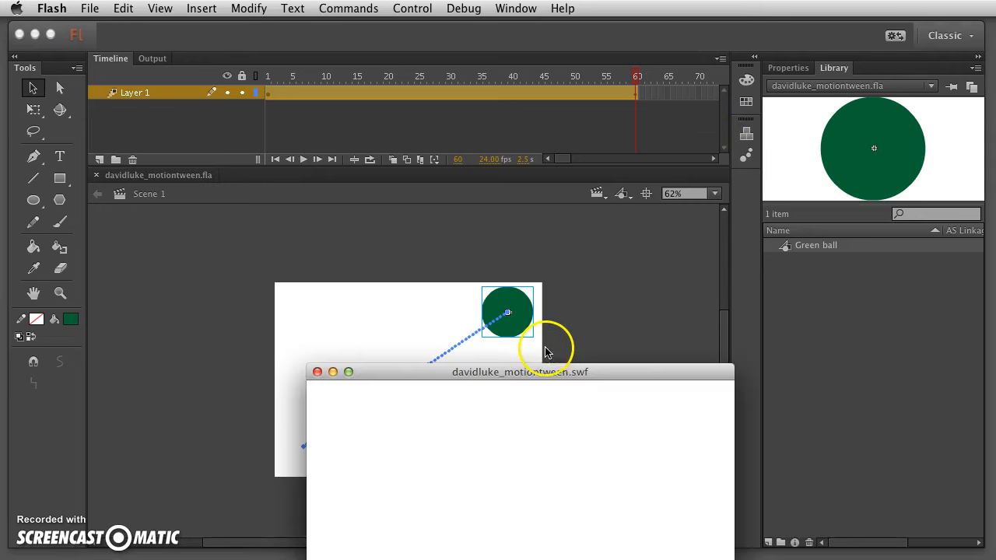
pyautogui.moveTo(506, 373); pyautogui.dragTo(443, 139)
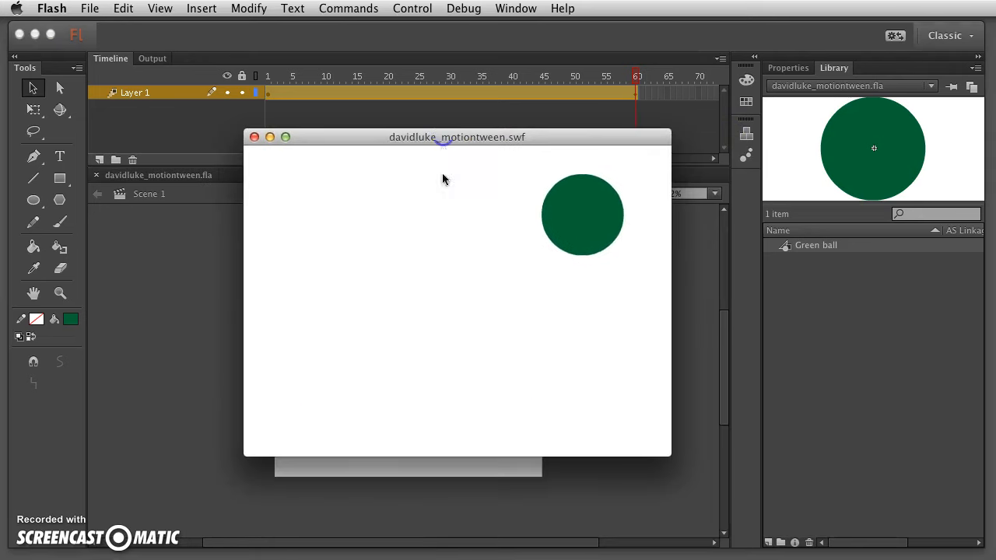
pyautogui.moveTo(327, 138); pyautogui.dragTo(245, 103)
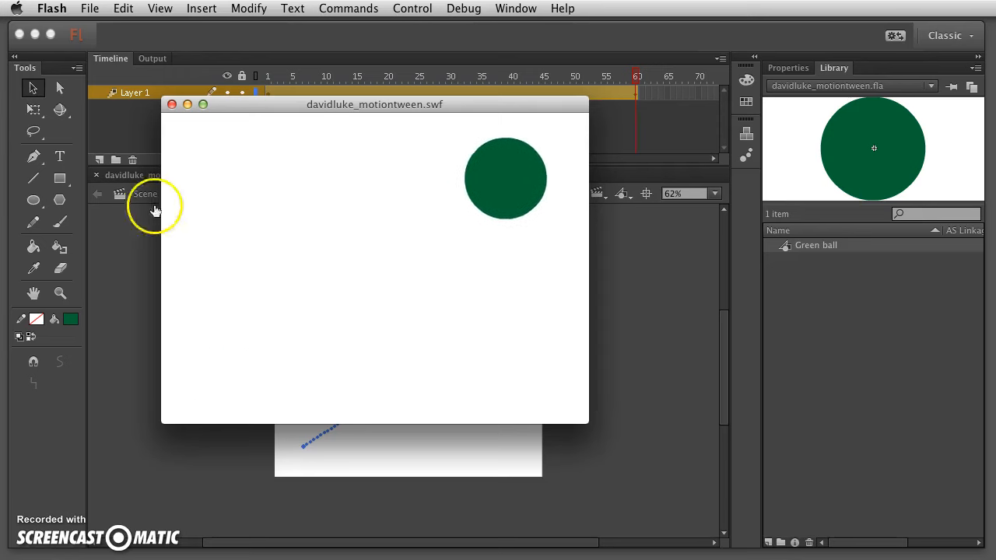
pyautogui.click(172, 104)
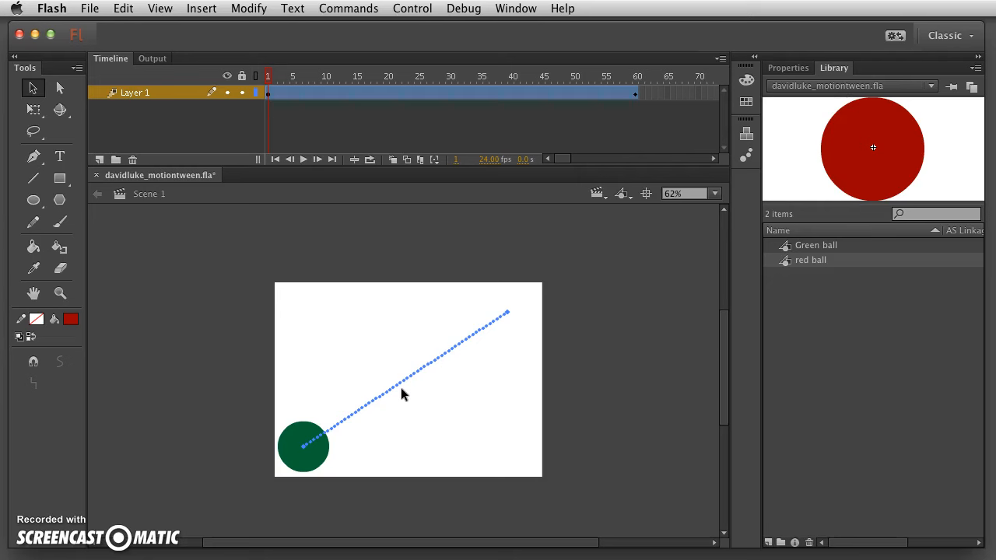
# Create the red ball graphic symbol so it sits beside Green ball in the library.
pyautogui.click(191, 30)
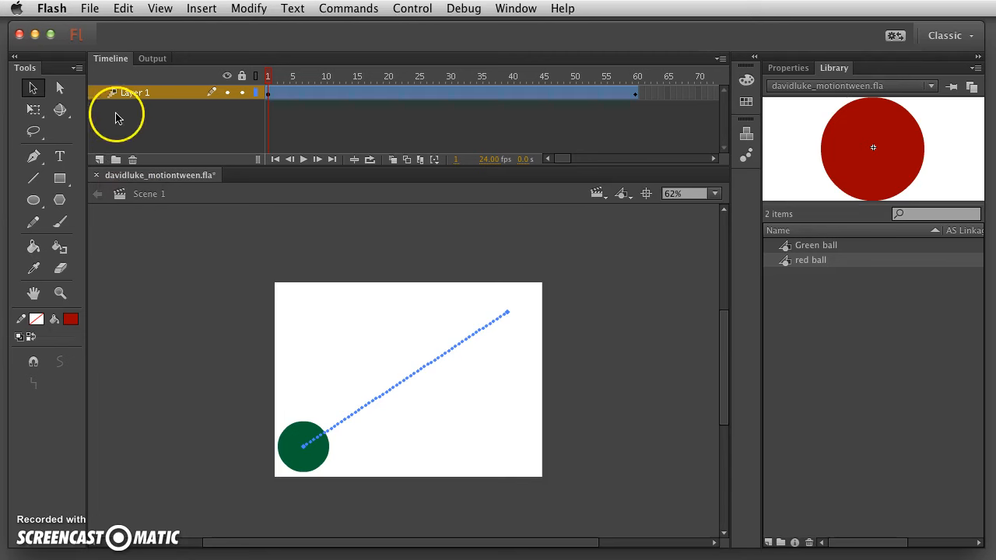
# Add Layer 2 above Layer 1 and drop a red ball instance at the stage's lower right.
pyautogui.click(198, 8)
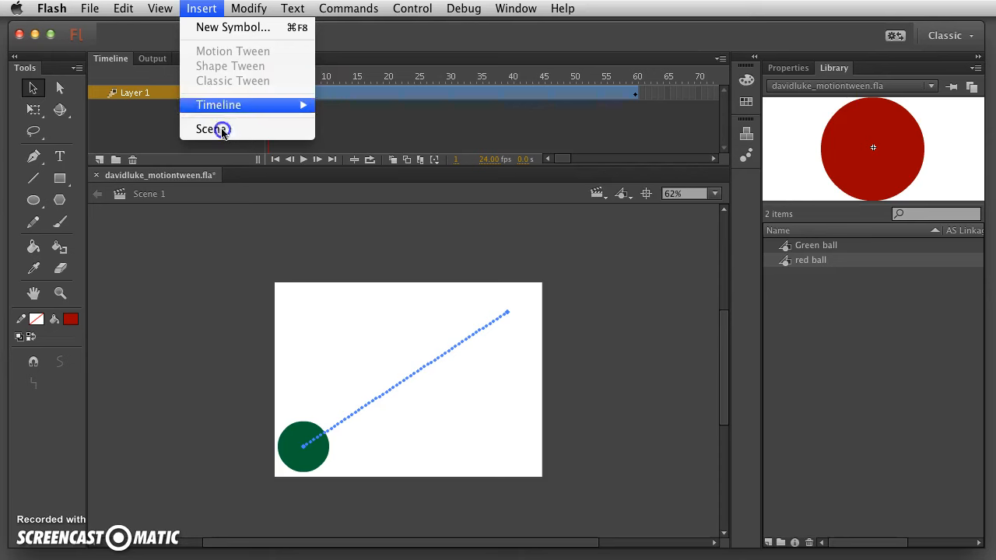
pyautogui.moveTo(222, 111)
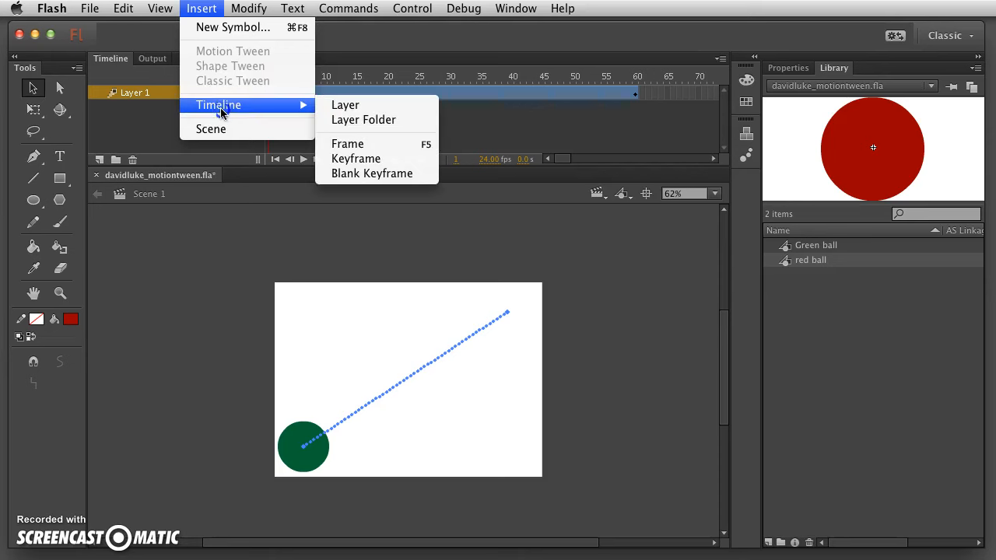
pyautogui.click(400, 112)
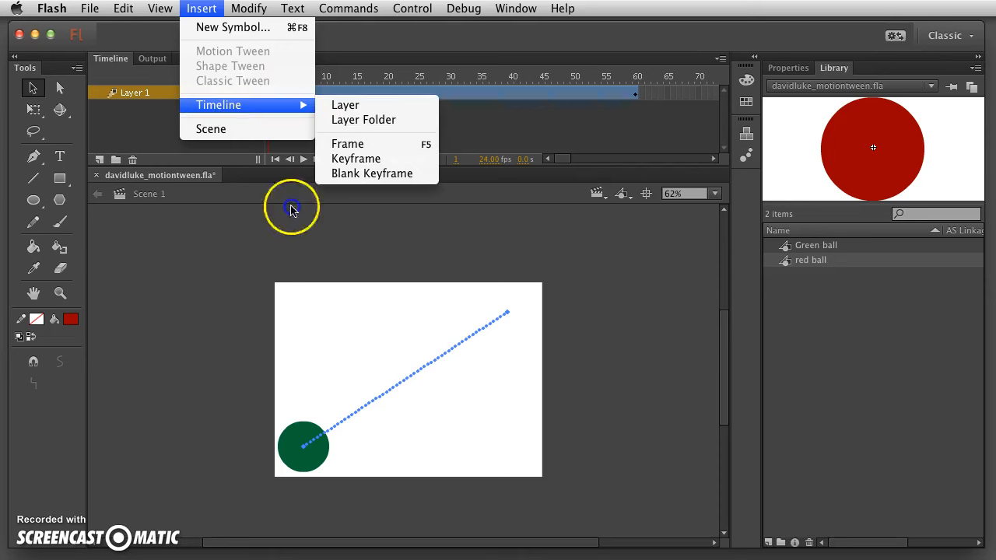
pyautogui.click(216, 254)
pyautogui.click(100, 160)
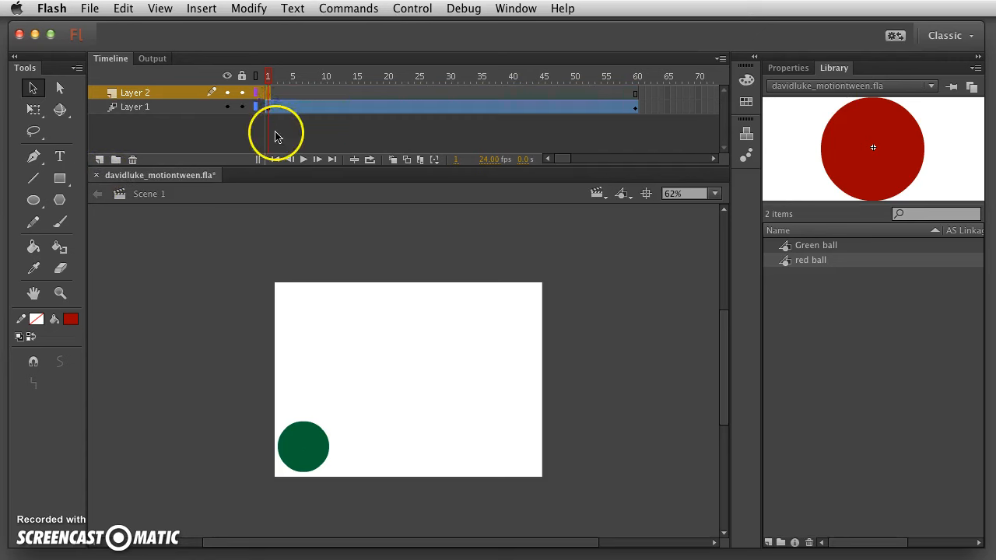
pyautogui.moveTo(788, 266); pyautogui.dragTo(523, 457)
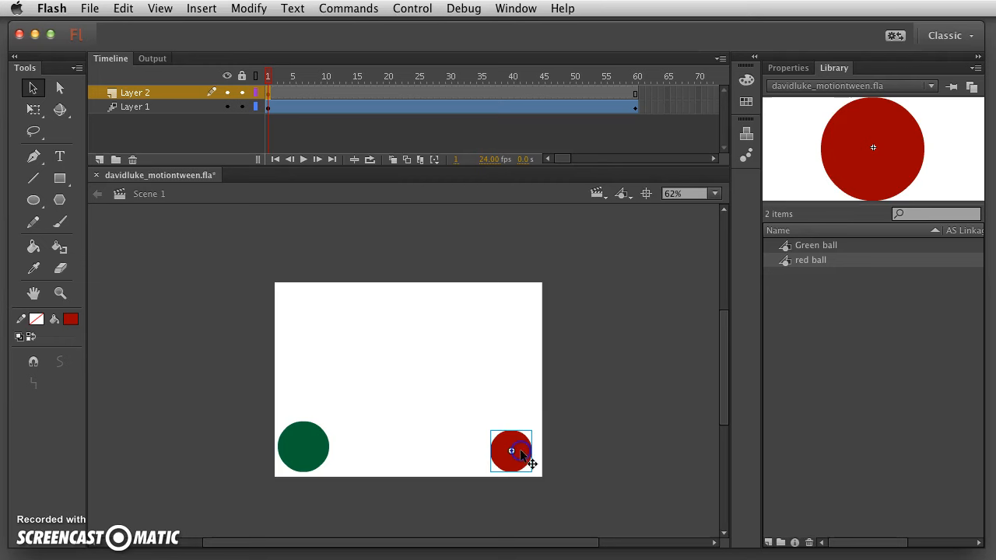
# Create a motion tween on Layer 2 and move the red ball to the upper left at frame 60.
pyautogui.rightClick(395, 98)
pyautogui.click(416, 105)
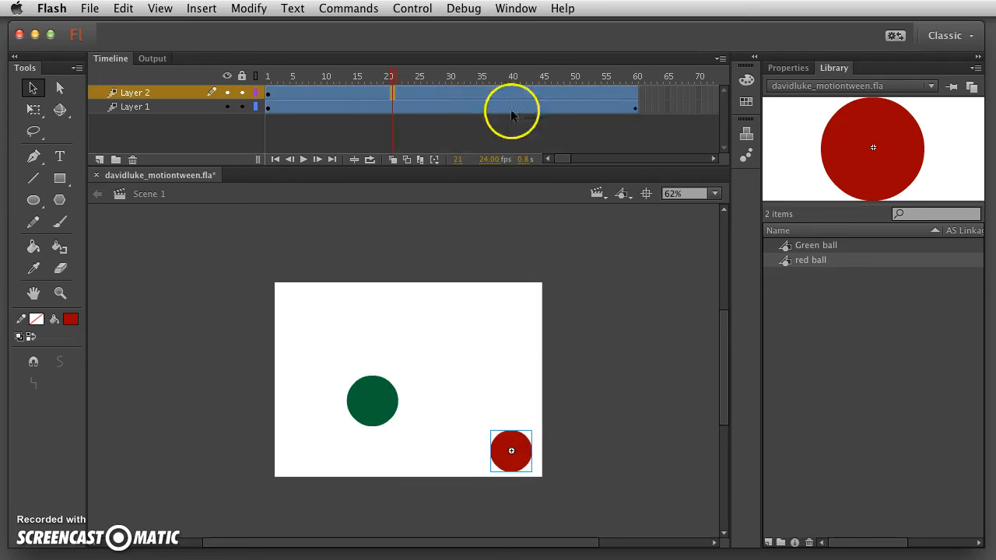
pyautogui.click(635, 94)
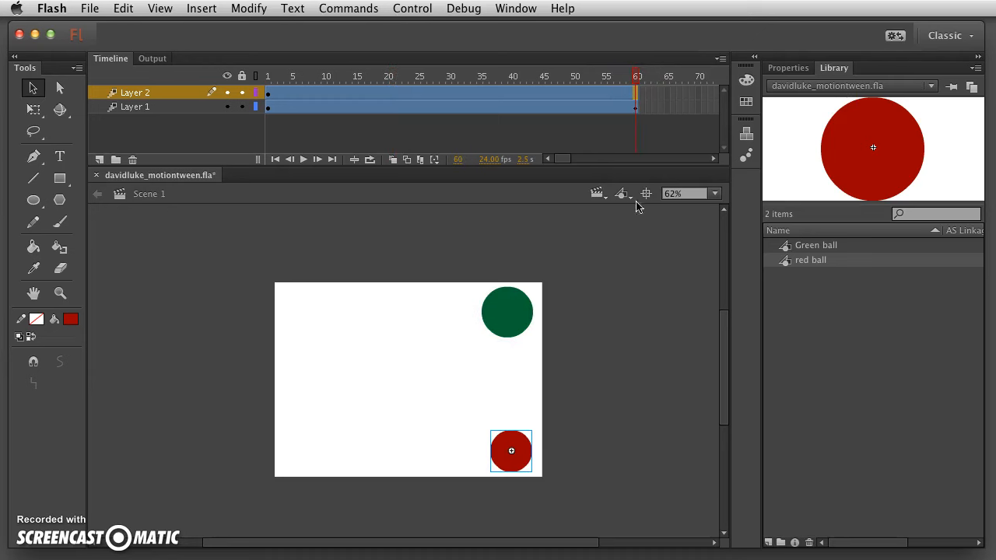
pyautogui.moveTo(528, 454); pyautogui.dragTo(322, 316)
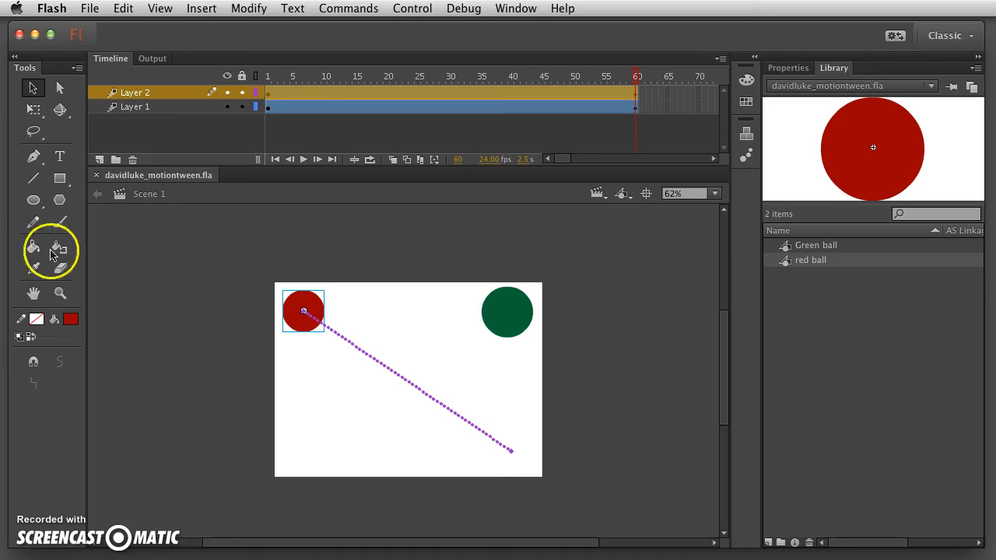
# Test-play both ball tweens, close the SWF preview, and bring the NCC 2D Animation folder forward.
pyautogui.click(417, 10)
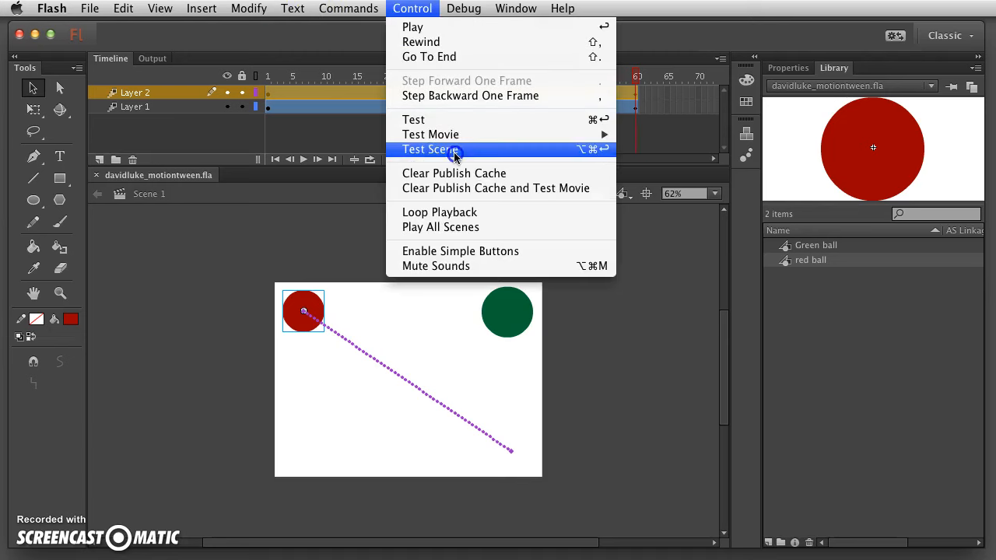
pyautogui.moveTo(455, 137)
pyautogui.click(727, 140)
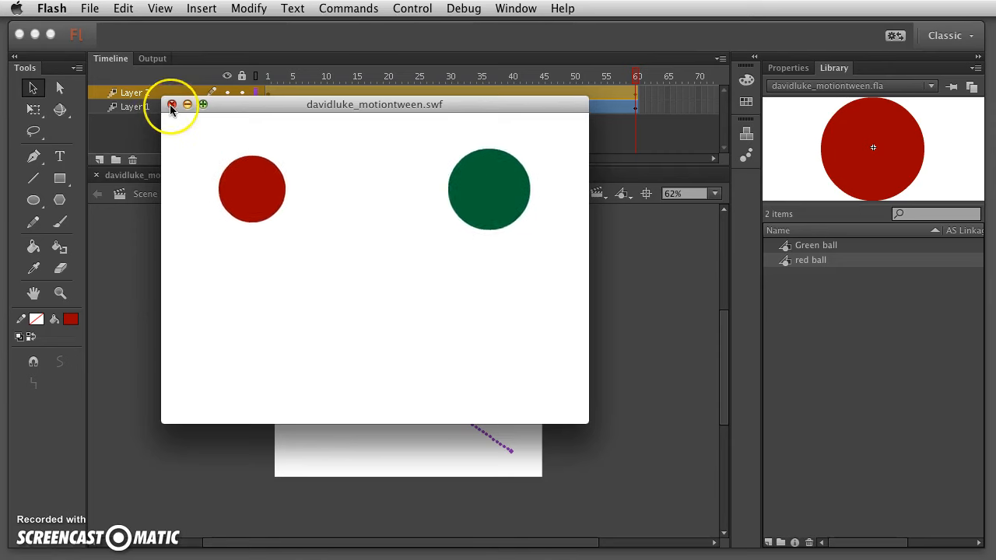
pyautogui.click(171, 104)
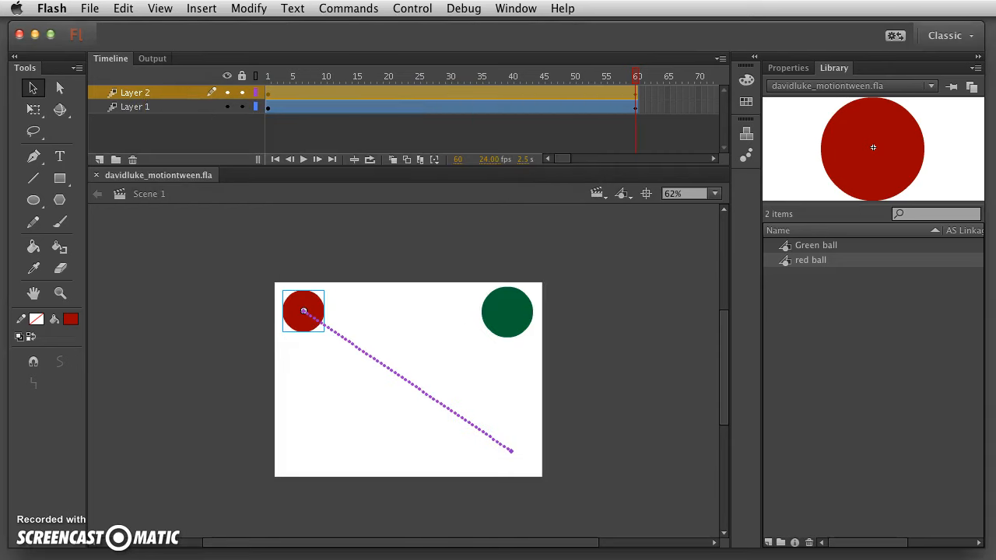
pyautogui.moveTo(386, 185); pyautogui.dragTo(367, 120)
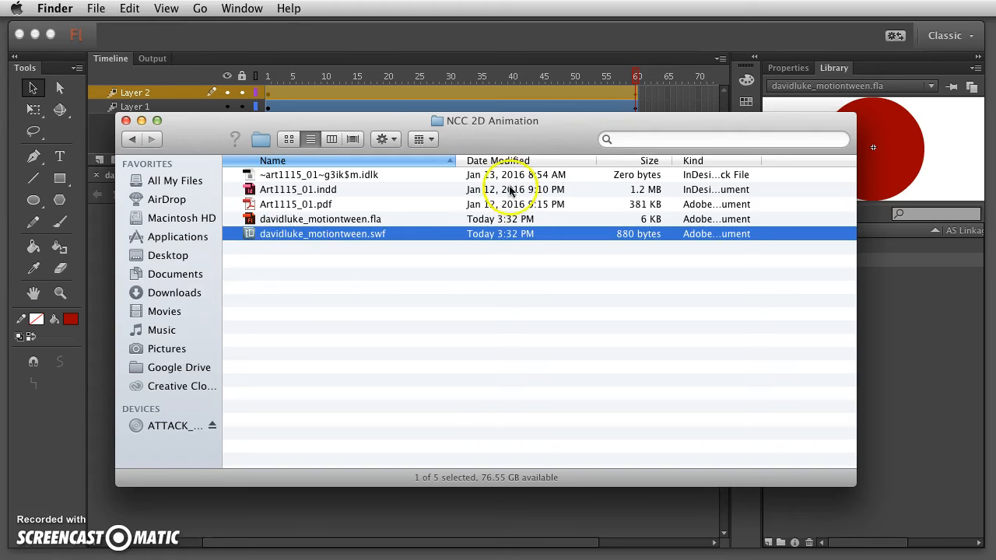
# Select davidluke_motiontween.fla and davidluke_motiontween.swf in the NCC 2D Animation folder, then minimize it.
pyautogui.click(281, 220)
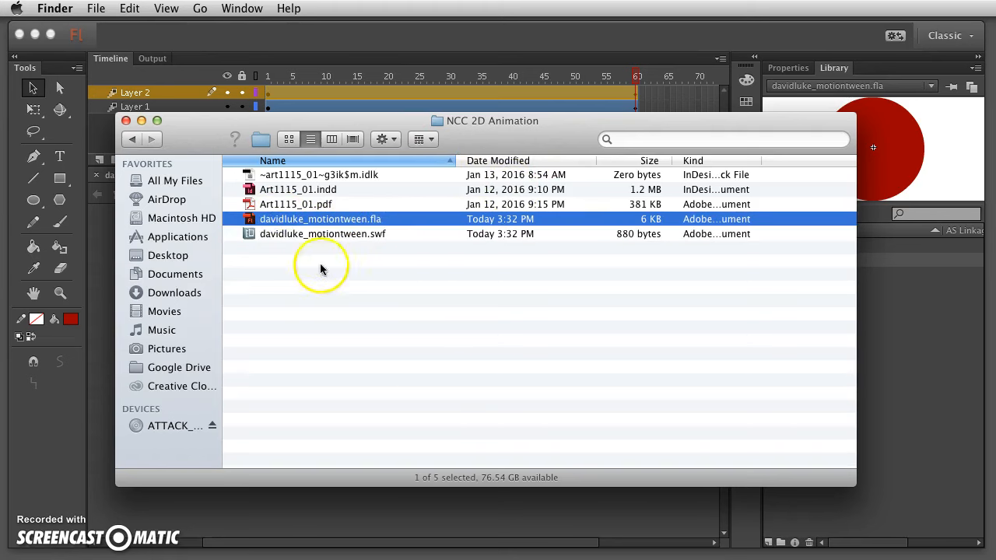
pyautogui.click(286, 234)
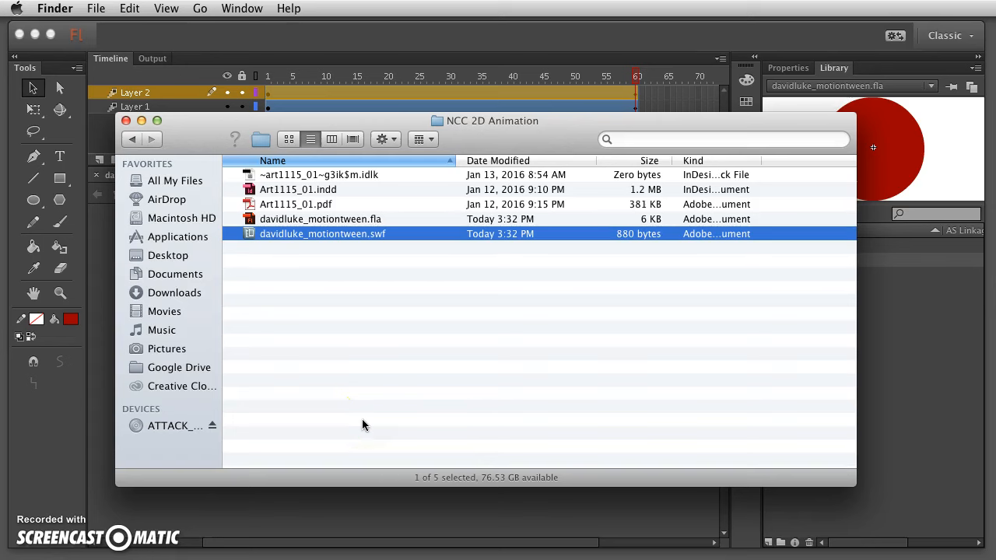
pyautogui.doubleClick(193, 126)
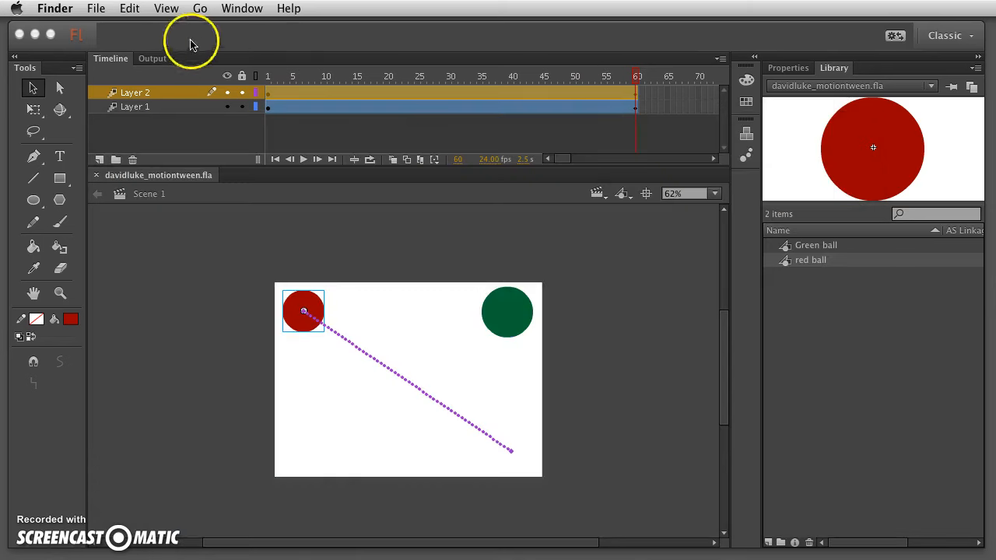
# Test the movie in Flash Professional via Control > Test Movie, moving the SWF window right.
pyautogui.click(319, 39)
pyautogui.click(293, 9)
pyautogui.moveTo(413, 9)
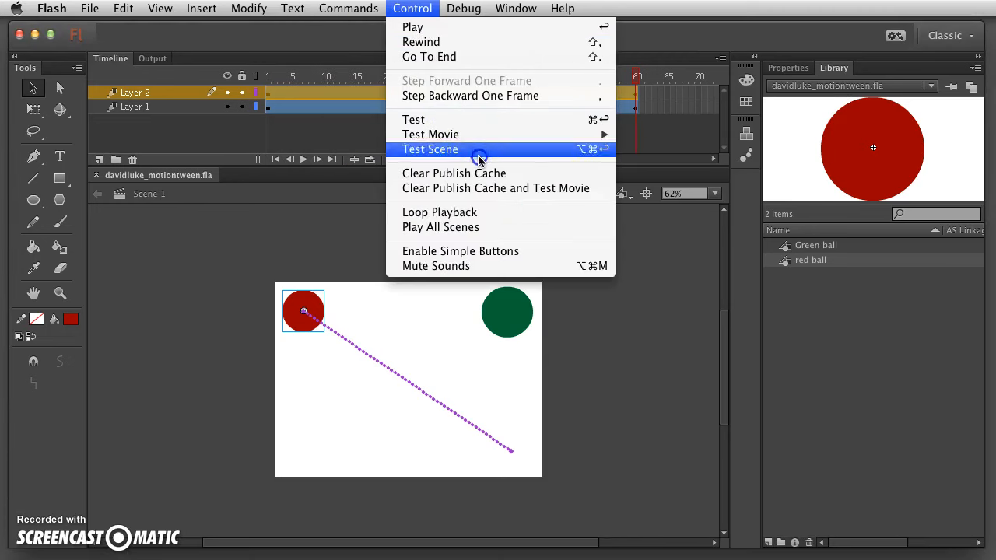
pyautogui.moveTo(469, 138)
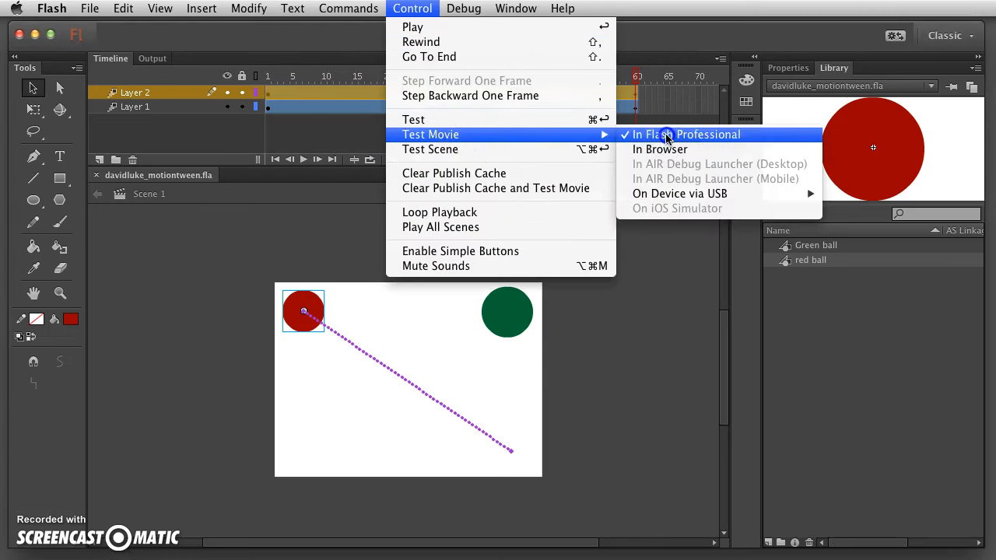
pyautogui.click(667, 138)
pyautogui.moveTo(338, 99); pyautogui.dragTo(395, 99)
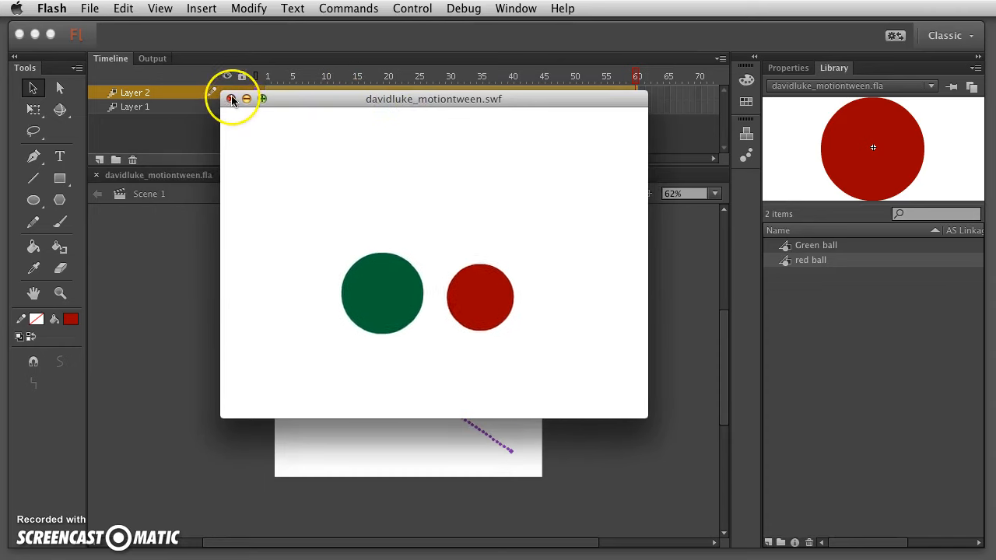